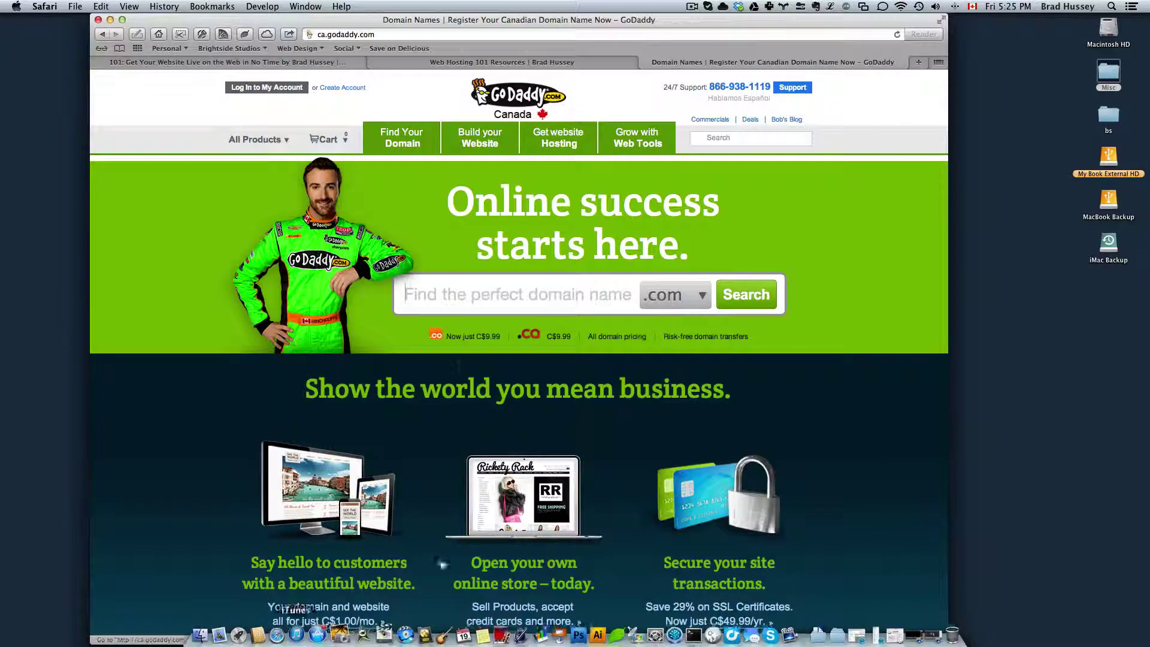
Log in to the GoDaddy account with the account credentials.
{"action": "left_click", "coordinate": [279, 88]}
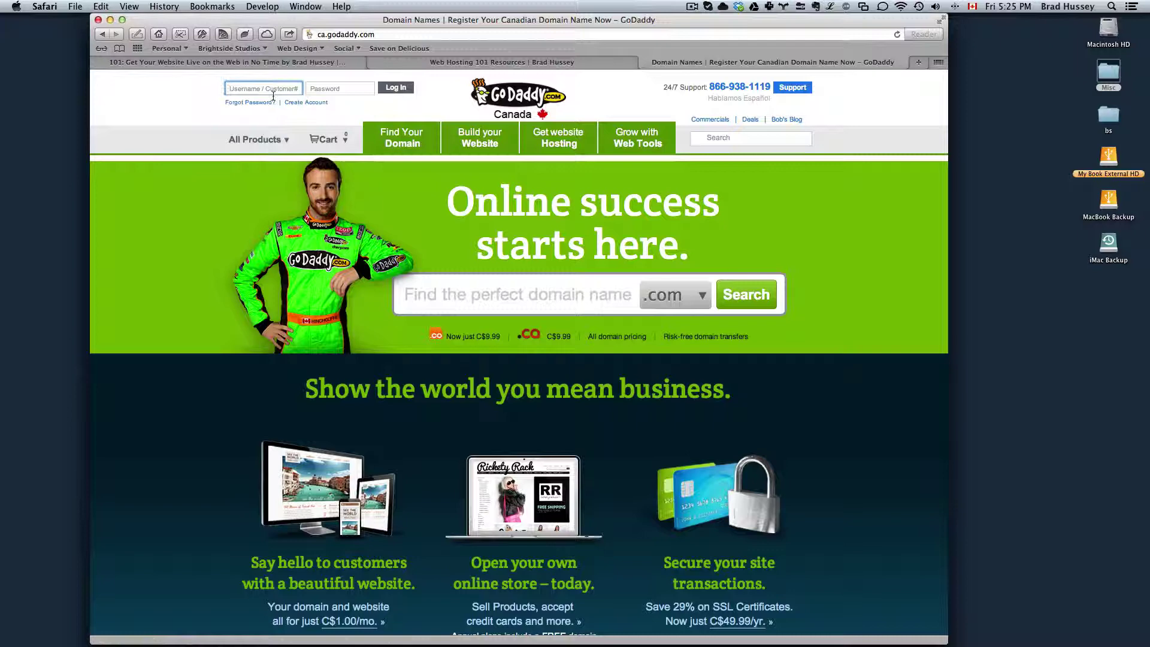
{"action": "left_click", "coordinate": [333, 89]}
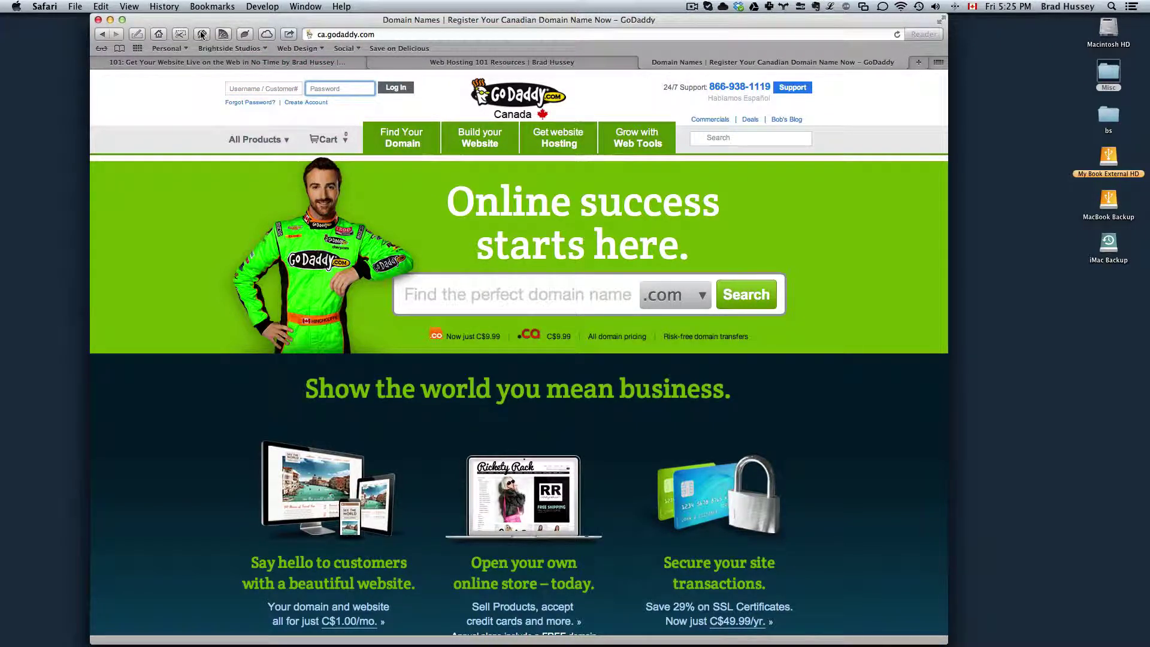
{"action": "key", "text": "Return"}
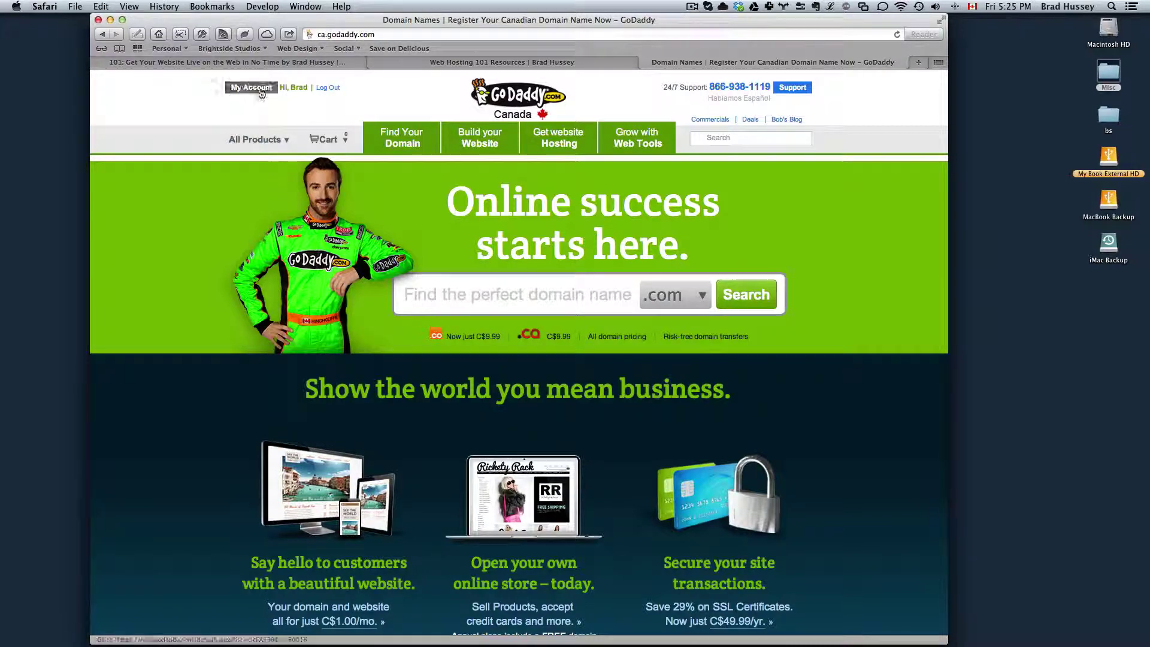
Open makecrepes.ca's Domain Details from My Account and highlight its NS1/NS2.JUSTHOST.COM nameservers.
{"action": "left_click", "coordinate": [261, 90]}
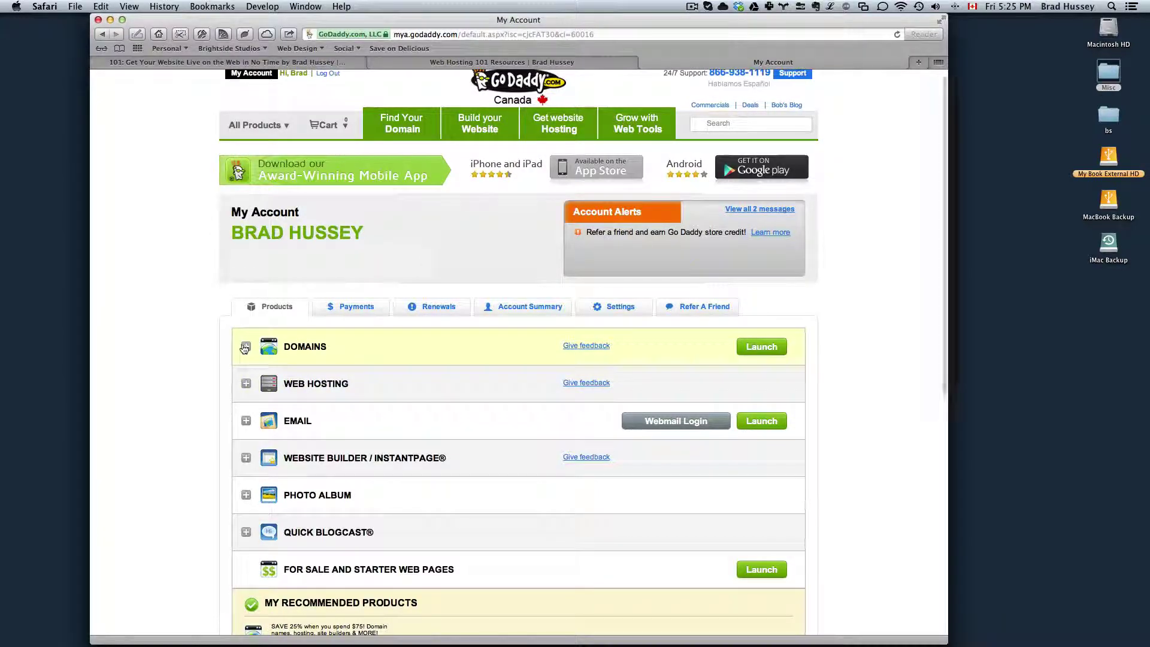
{"action": "left_click", "coordinate": [245, 347]}
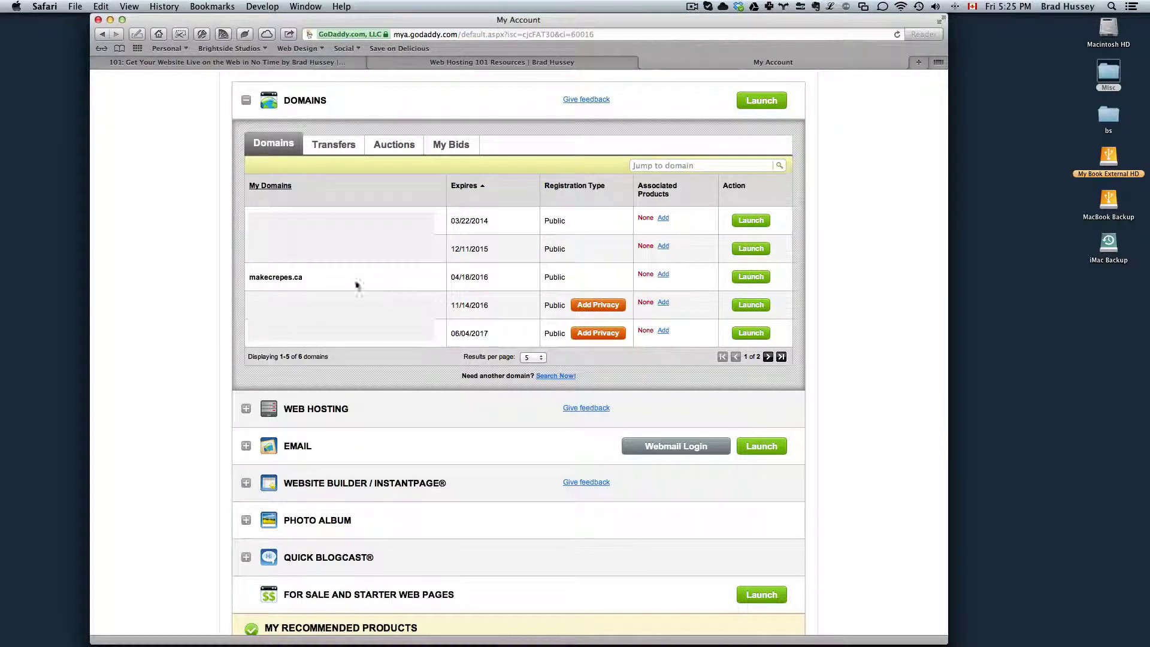
{"action": "left_click", "coordinate": [756, 277]}
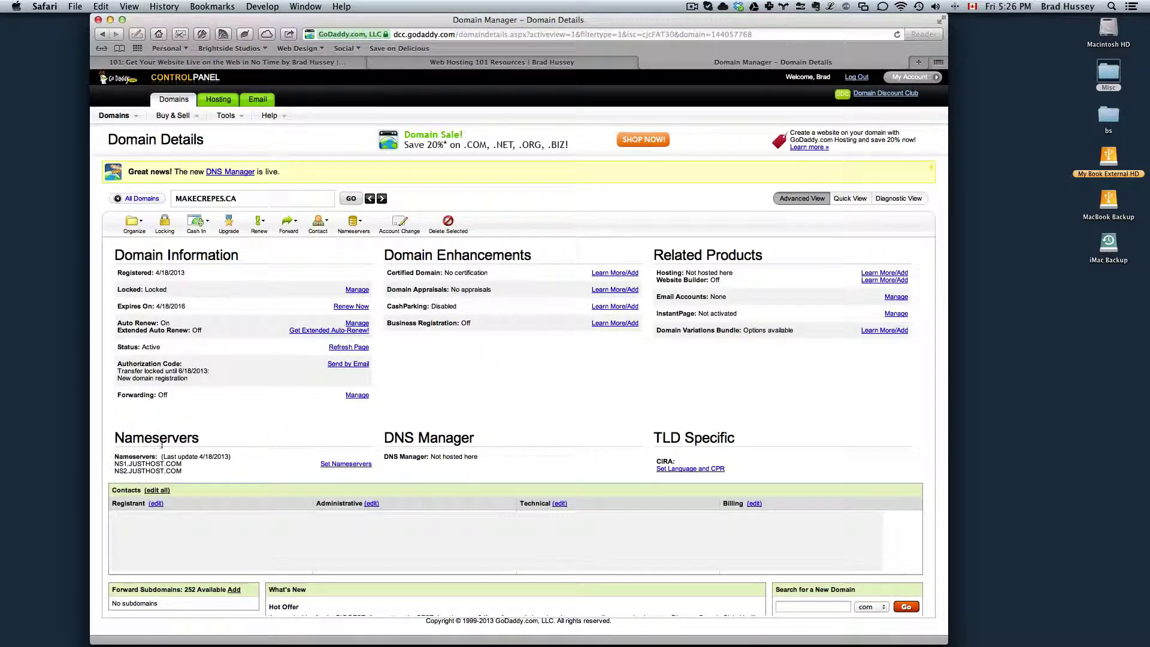
{"action": "left_click_drag", "start_coordinate": [116, 441], "coordinate": [201, 471]}
{"action": "left_click", "coordinate": [228, 436]}
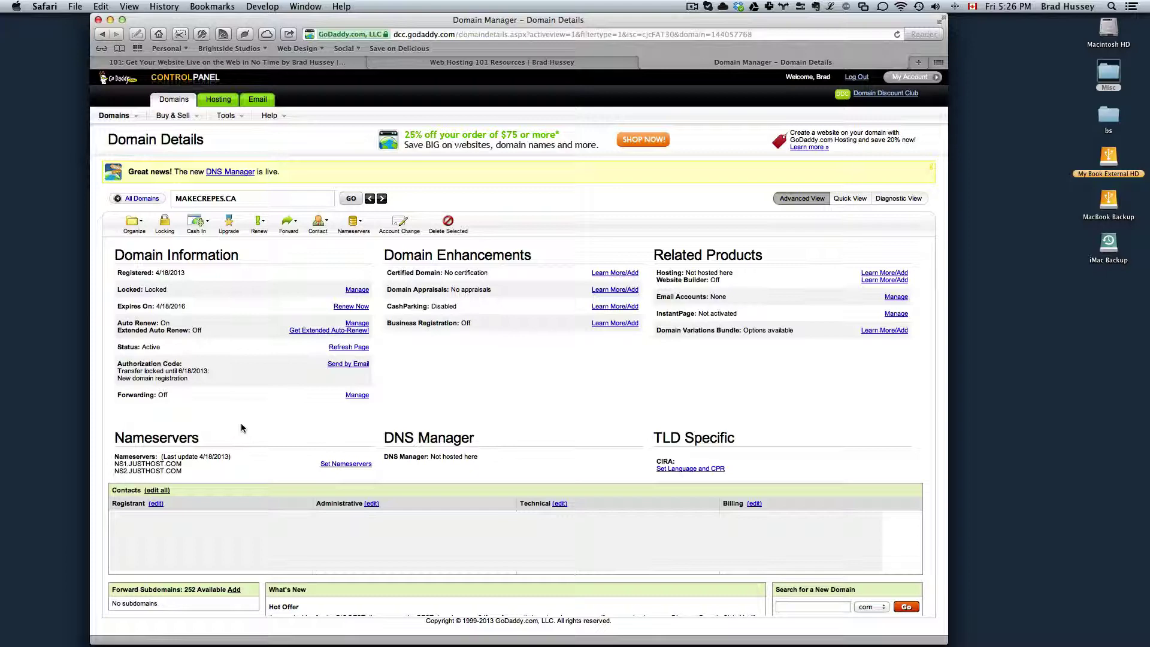
Save NS1.JUSTHOST.COM and NS2.JUSTHOST.COM as makecrepes.ca's nameservers and dismiss the confirmation.
{"action": "left_click", "coordinate": [338, 465]}
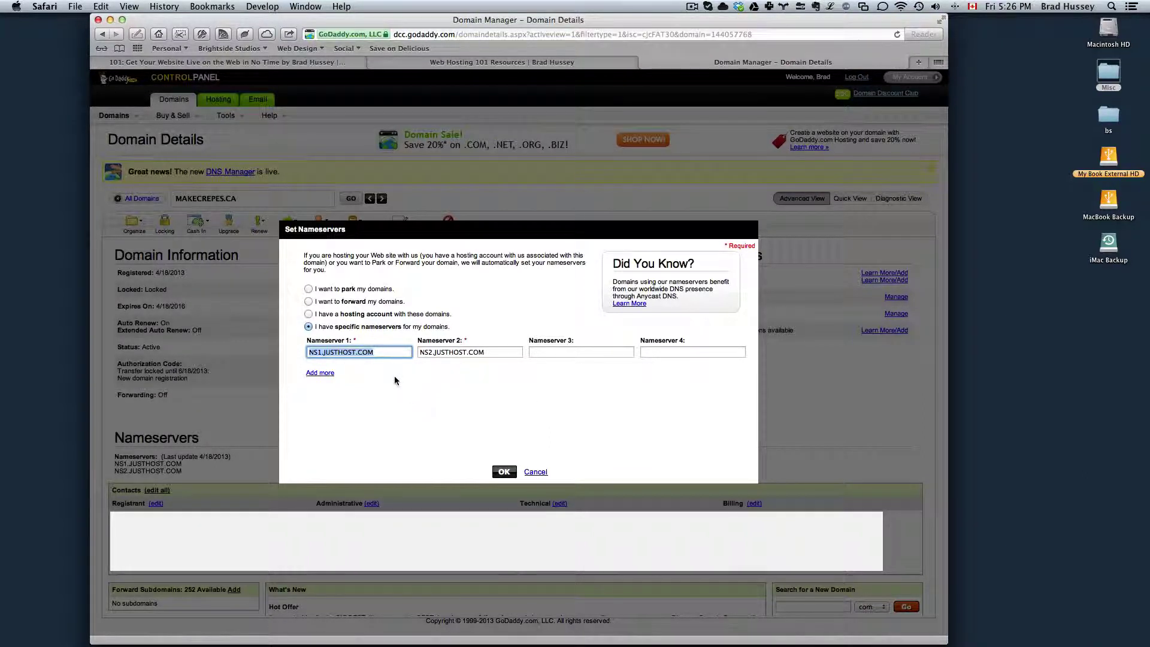
{"action": "left_click", "coordinate": [330, 353]}
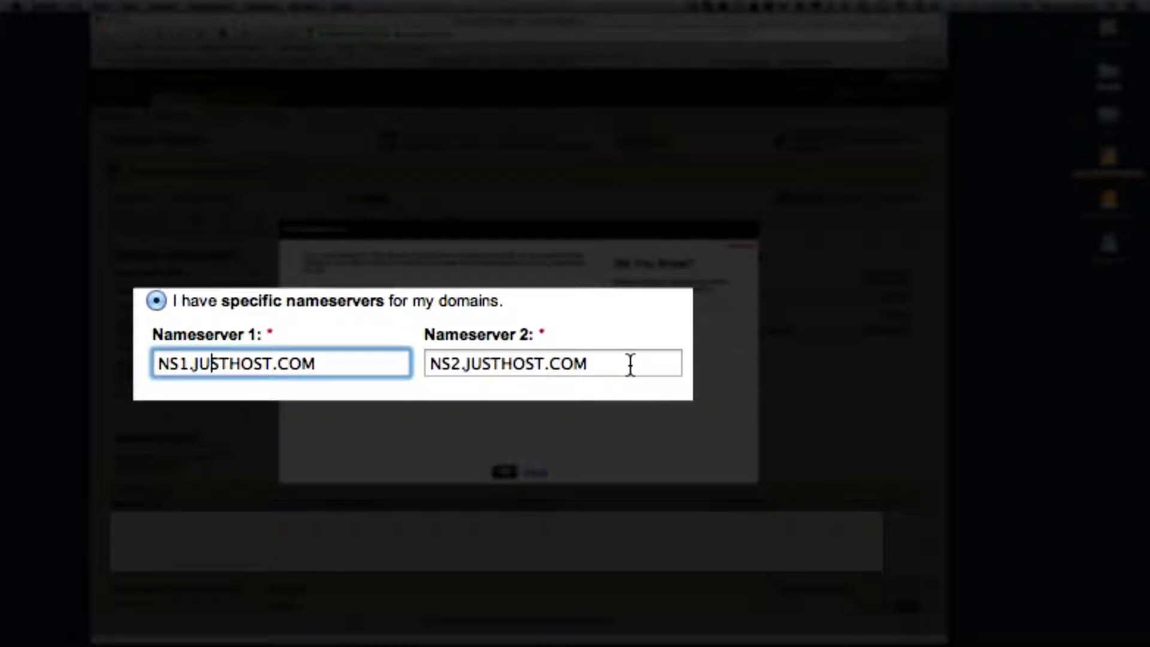
{"action": "left_click", "coordinate": [275, 336]}
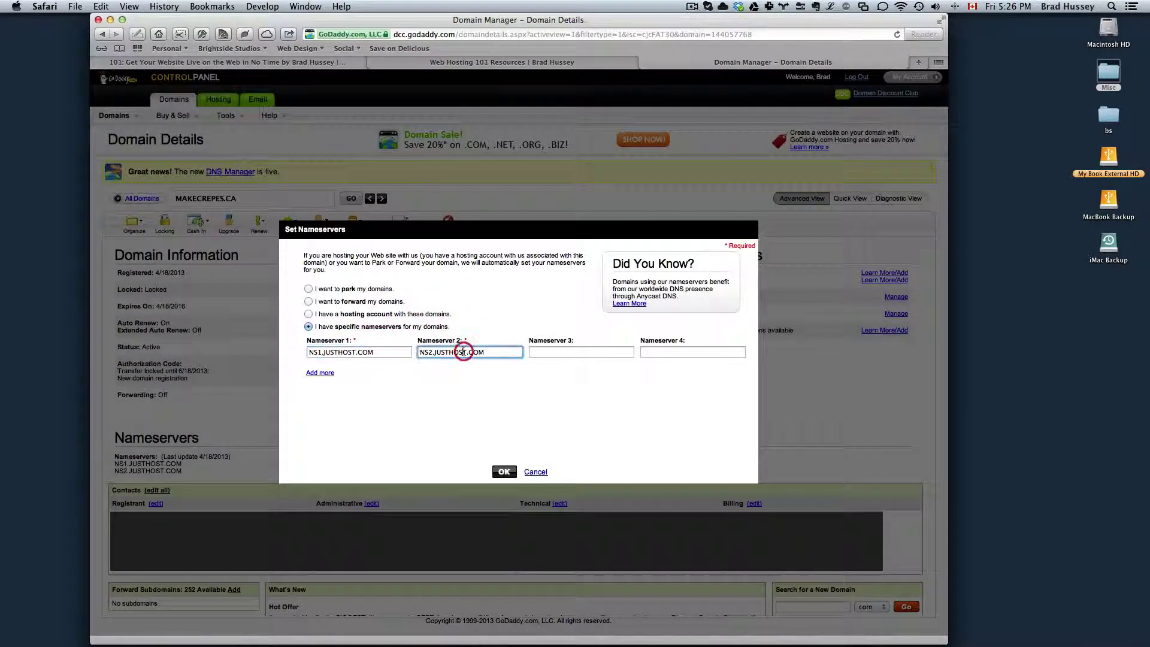
{"action": "left_click", "coordinate": [323, 352]}
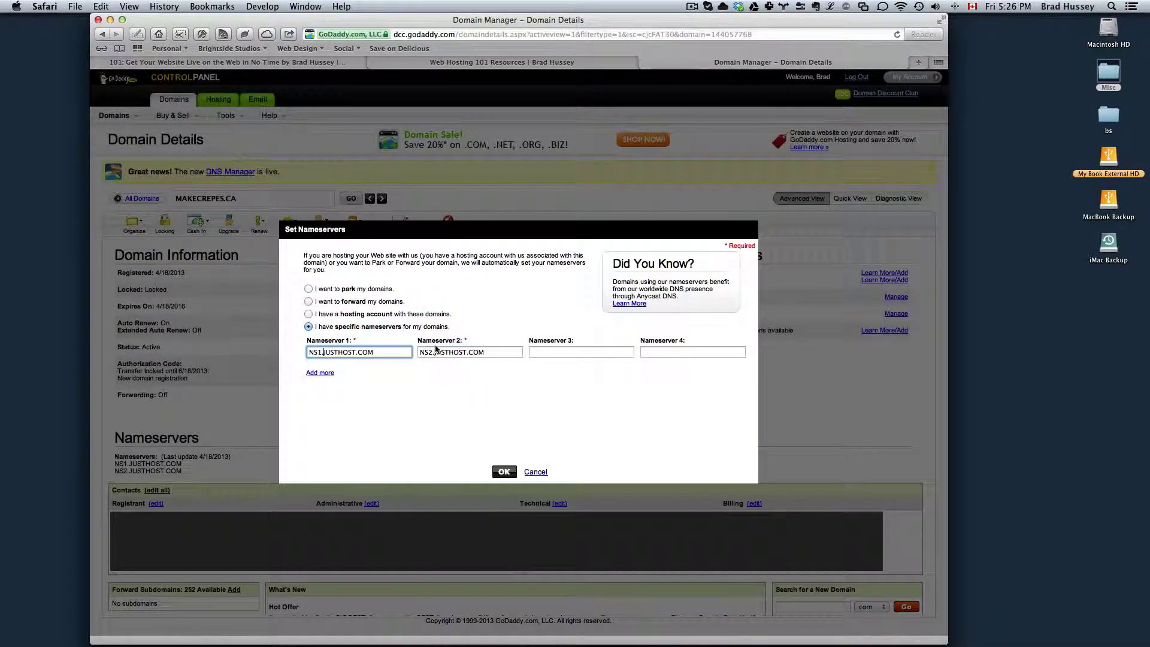
{"action": "left_click", "coordinate": [436, 353]}
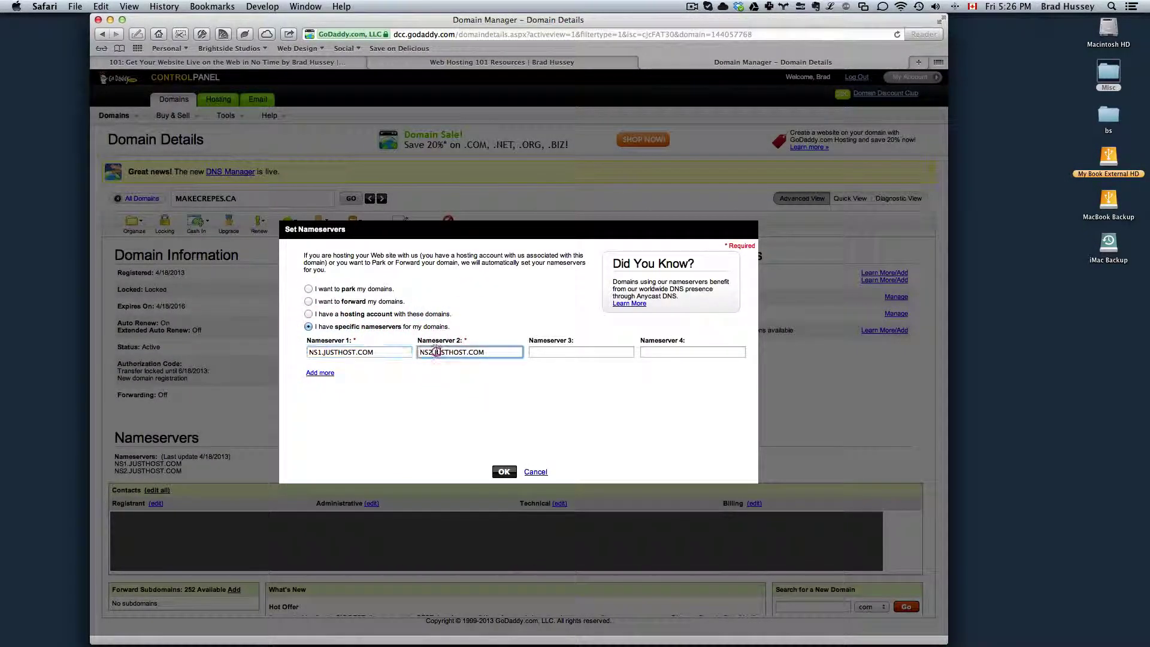
{"action": "left_click", "coordinate": [503, 471]}
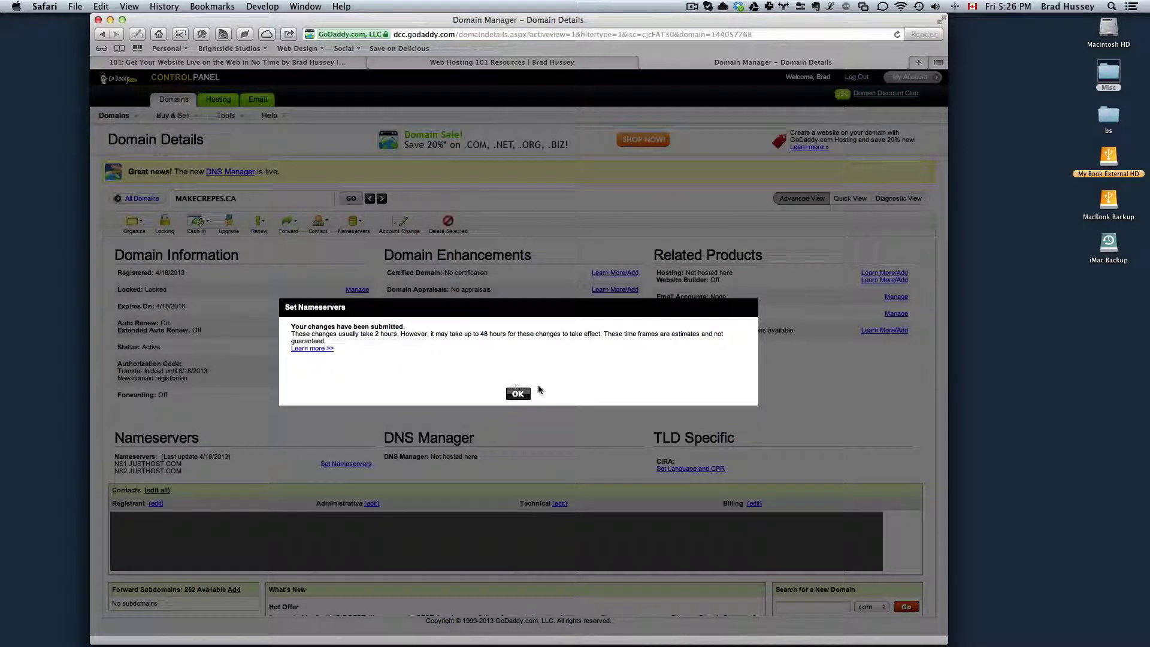
{"action": "left_click", "coordinate": [518, 395]}
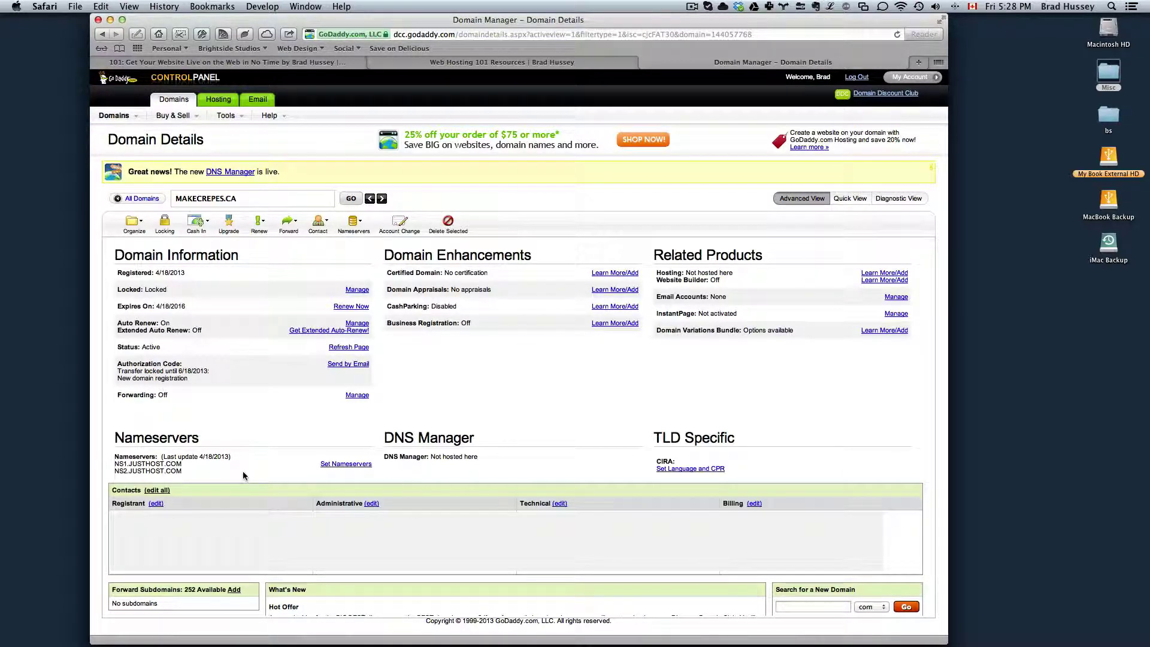
Open a new Safari tab showing Top Sites beside the GoDaddy tab.
{"action": "key", "text": "super+t"}
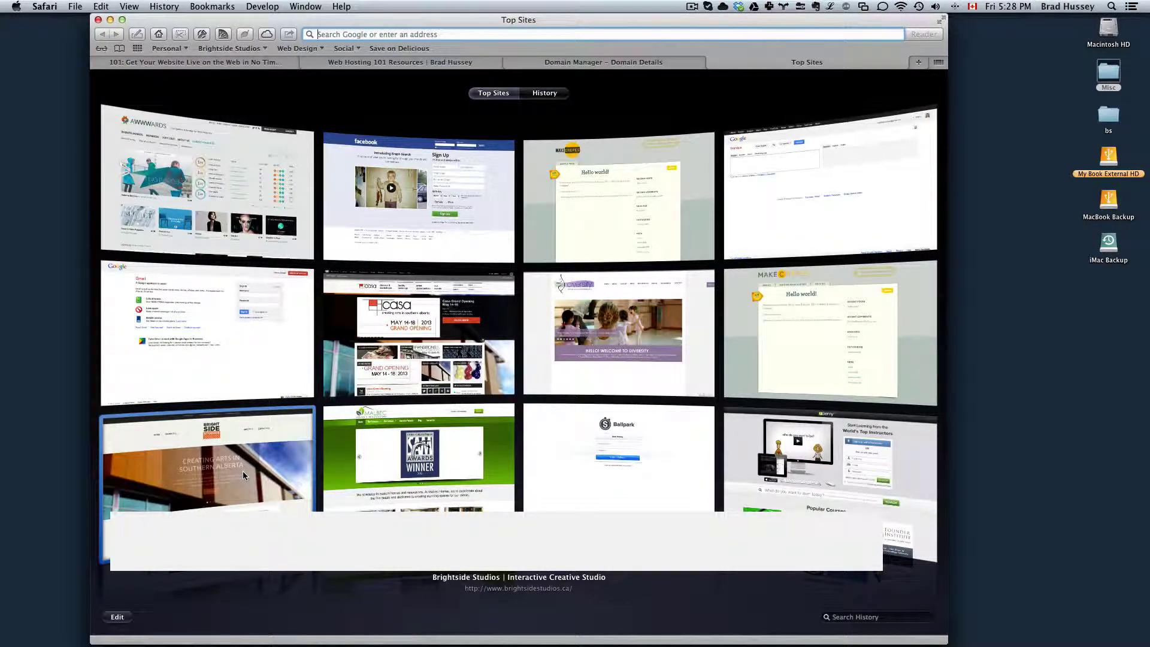
Go to my.justhost.com and log in to cPanel with the saved credentials.
{"action": "key", "text": "super+l"}
{"action": "type", "text": "my.justhost.com"}
{"action": "key", "text": "Return"}
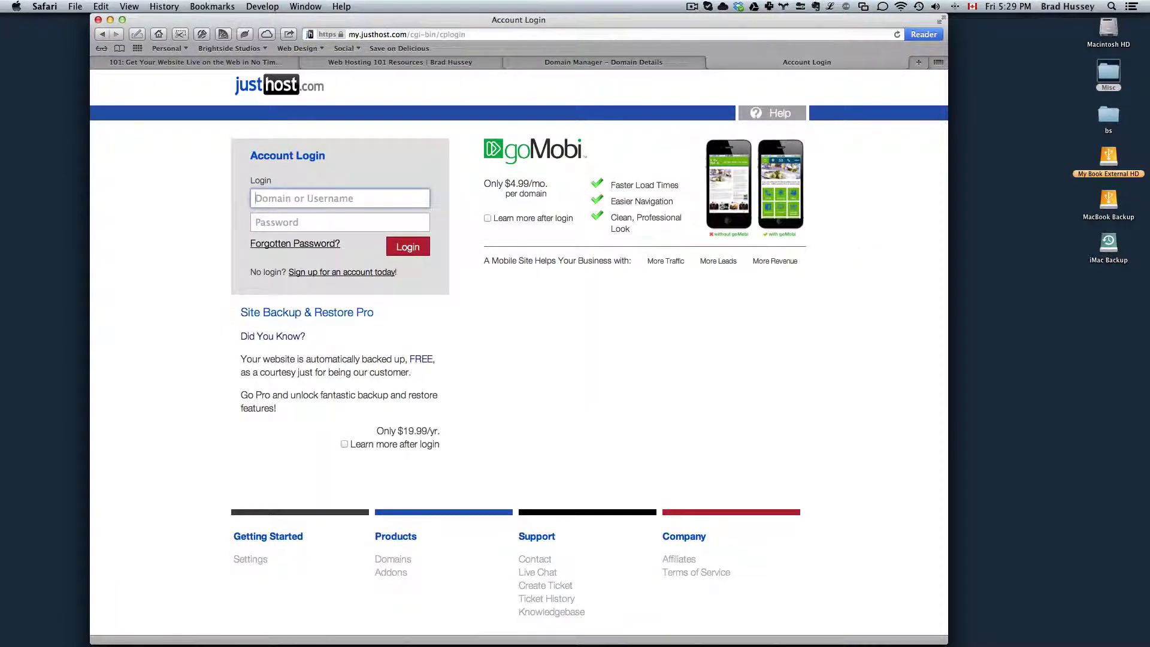
{"action": "left_click", "coordinate": [204, 34]}
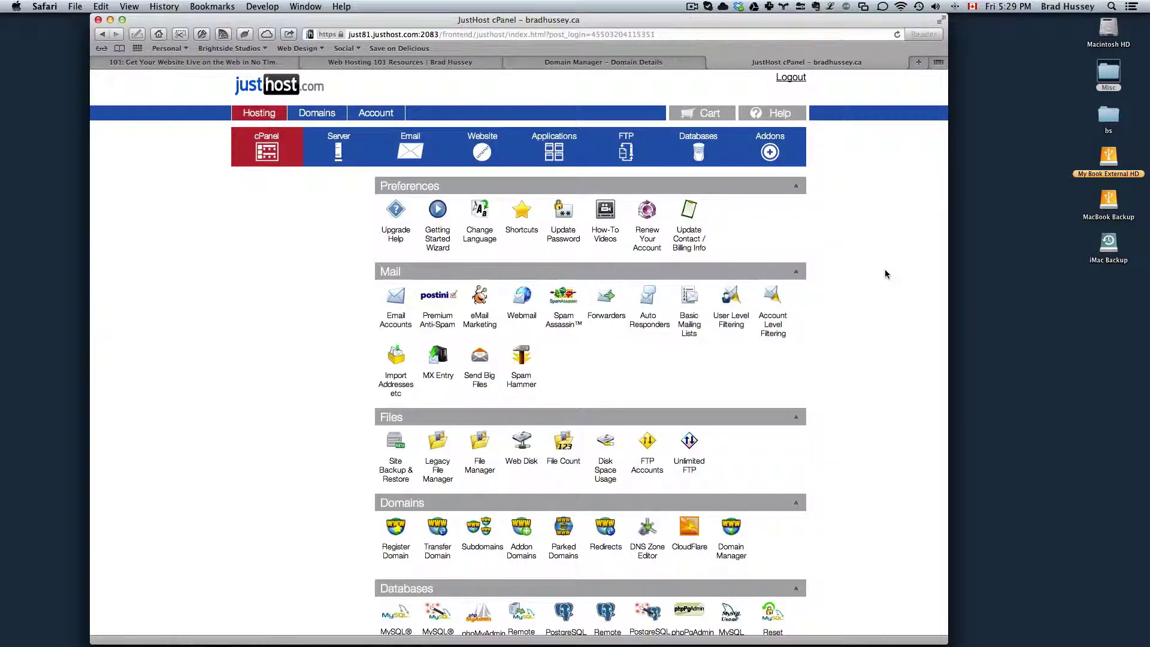
{"action": "scroll", "coordinate": [868, 300], "scroll_direction": "down", "scroll_amount": 5}
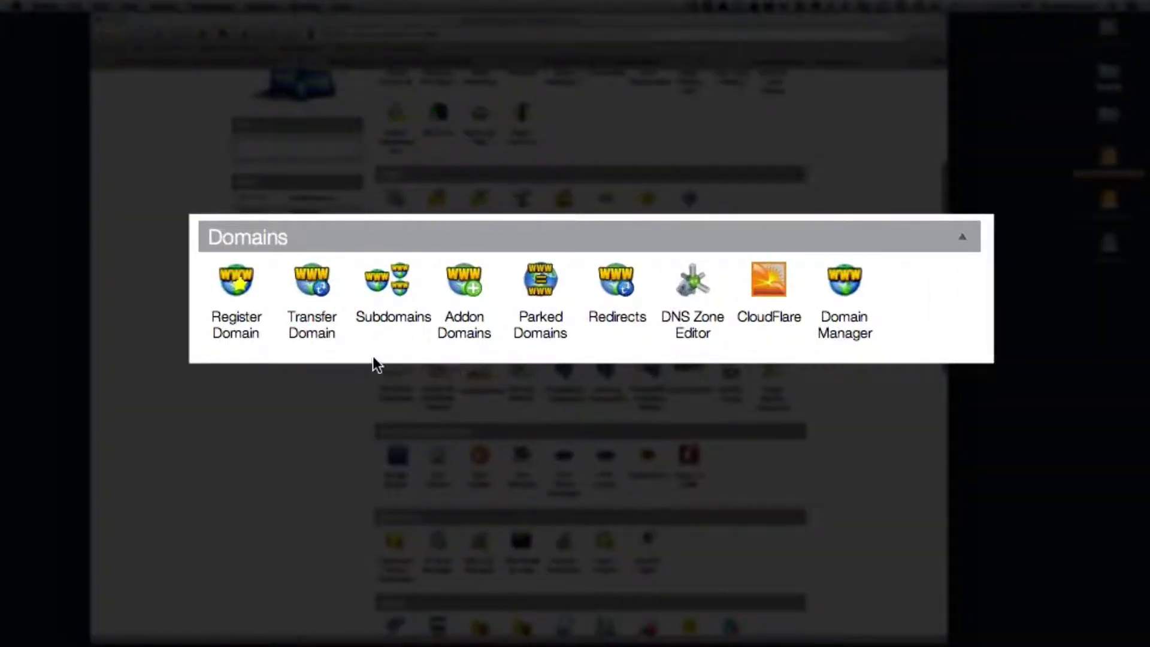
Open the Addon Domains assignment page and review its domain options.
{"action": "left_click", "coordinate": [465, 333]}
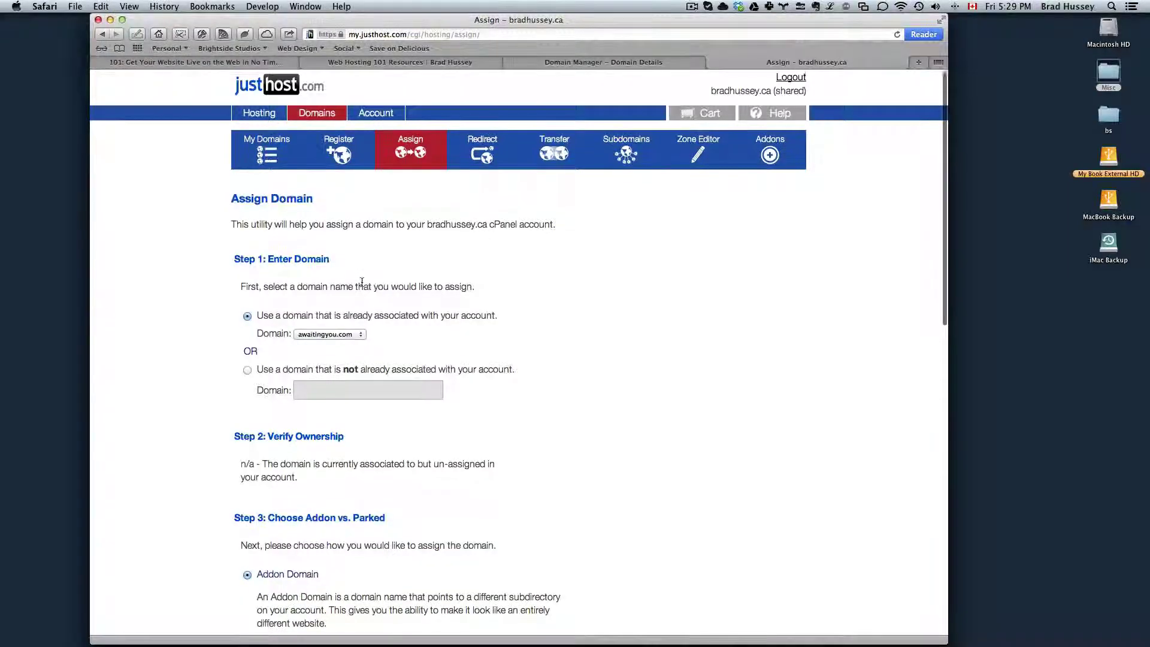
{"action": "scroll", "coordinate": [362, 282], "scroll_direction": "down", "scroll_amount": 1}
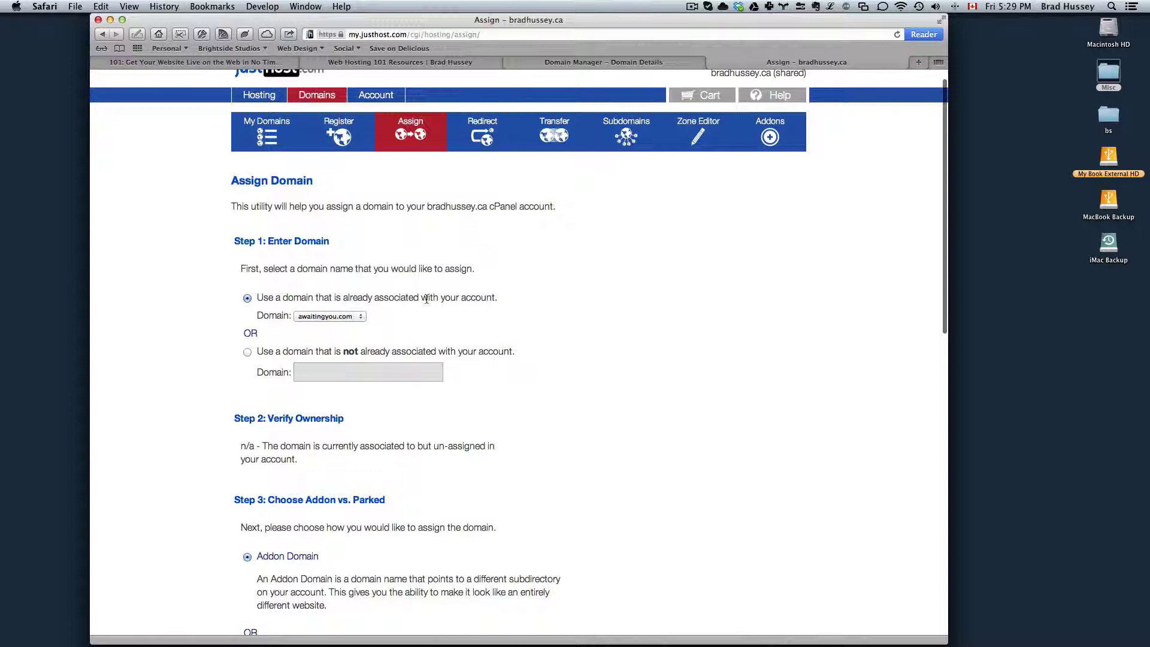
{"action": "left_click_drag", "start_coordinate": [274, 353], "coordinate": [516, 351]}
{"action": "left_click", "coordinate": [515, 350]}
{"action": "scroll", "coordinate": [379, 257], "scroll_direction": "up", "scroll_amount": 1}
{"action": "left_click", "coordinate": [395, 274]}
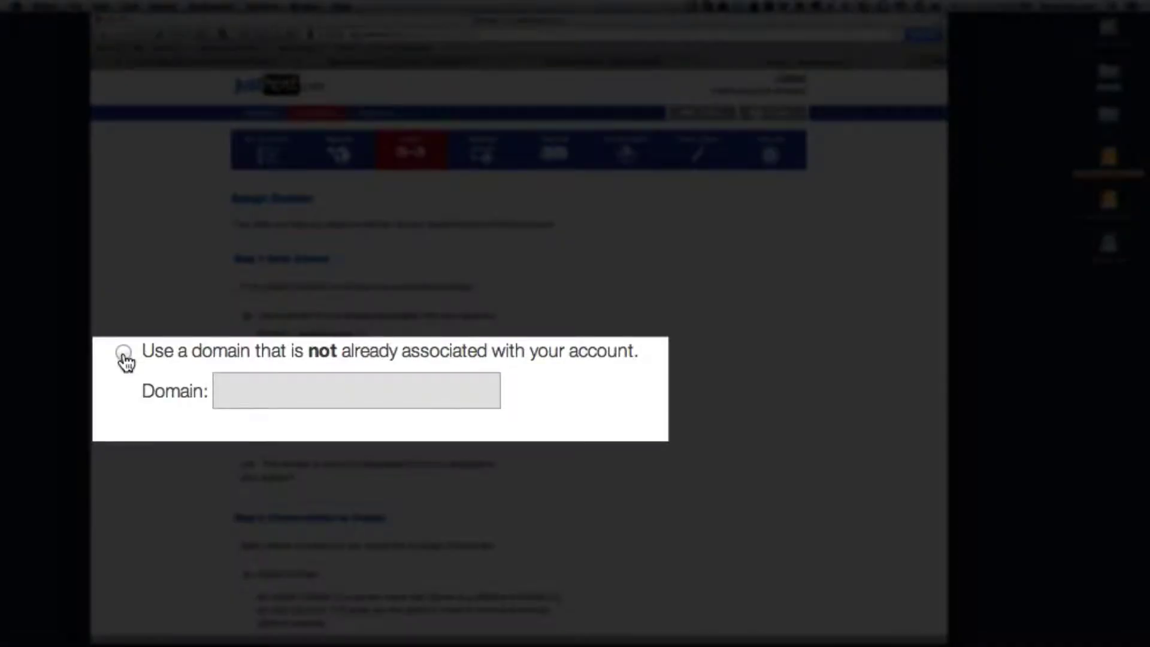
Choose a domain not on the account and enter makecrepes.ca, which shows as already assigned.
{"action": "left_click", "coordinate": [123, 354]}
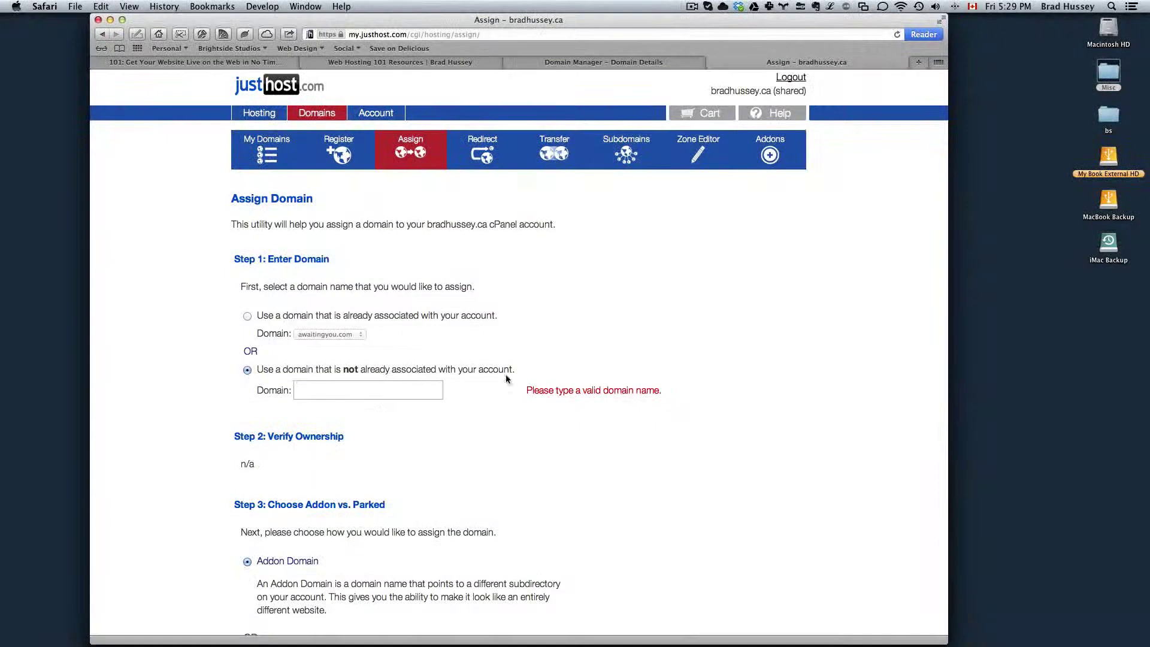
{"action": "scroll", "coordinate": [506, 374], "scroll_direction": "down", "scroll_amount": 3}
{"action": "left_click", "coordinate": [438, 305]}
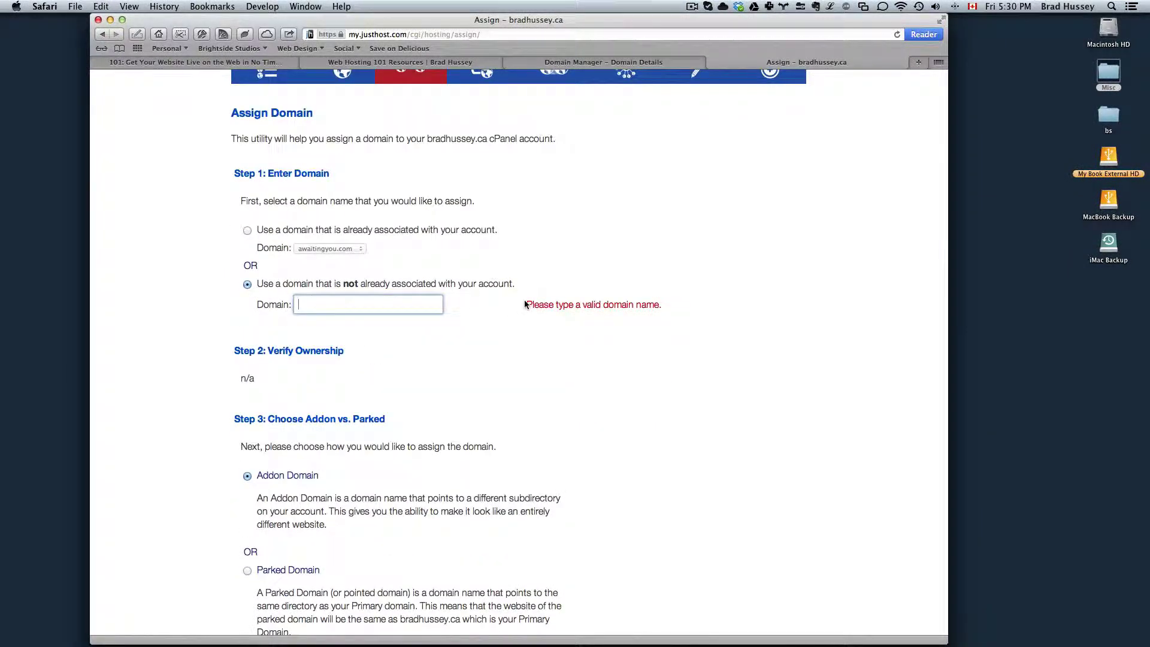
{"action": "type", "text": "makecrepes.ca"}
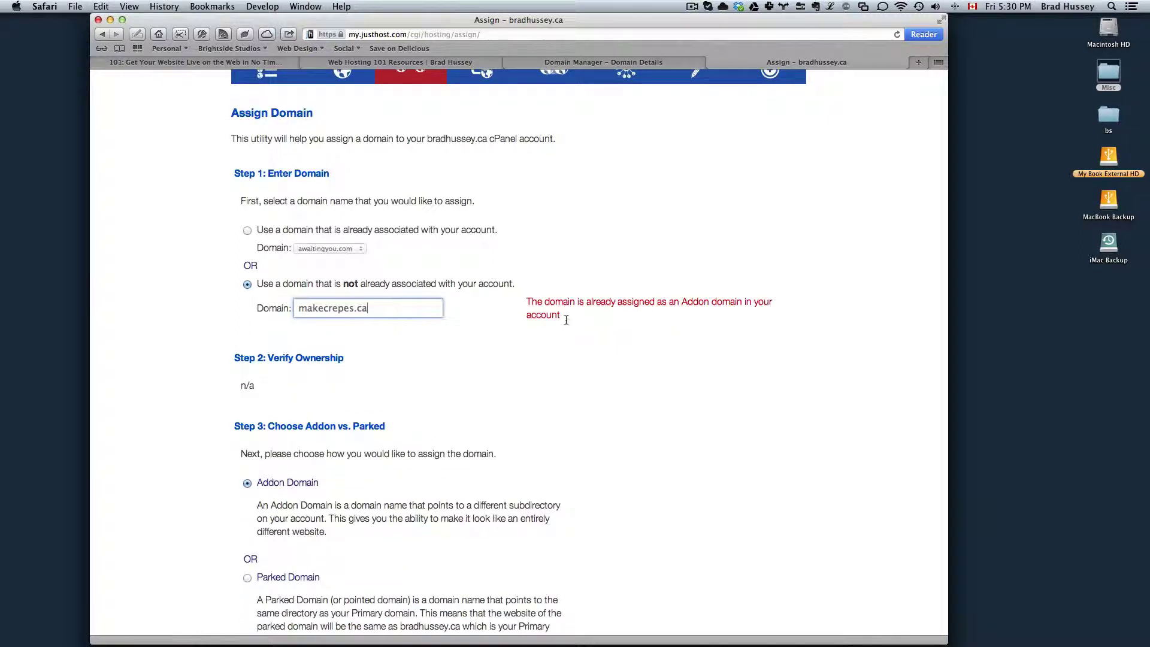
{"action": "triple_click", "coordinate": [528, 304]}
{"action": "left_click", "coordinate": [528, 303]}
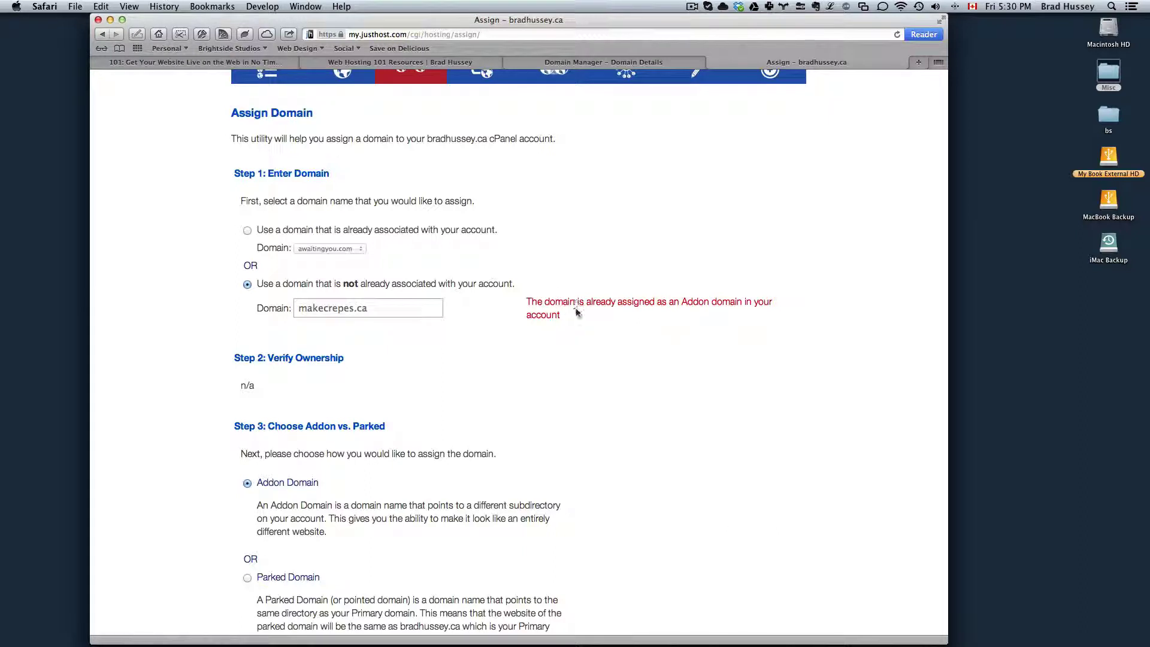
{"action": "scroll", "coordinate": [577, 313], "scroll_direction": "down", "scroll_amount": 1}
{"action": "scroll", "coordinate": [485, 335], "scroll_direction": "down", "scroll_amount": 2}
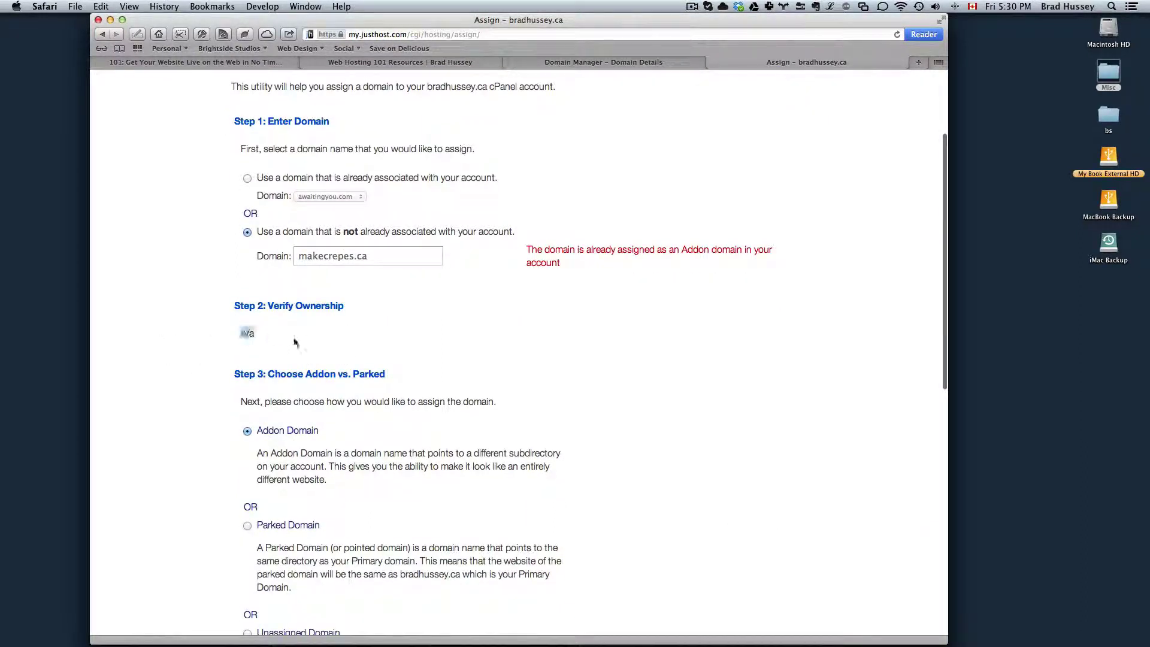
{"action": "scroll", "coordinate": [285, 303], "scroll_direction": "up", "scroll_amount": 3}
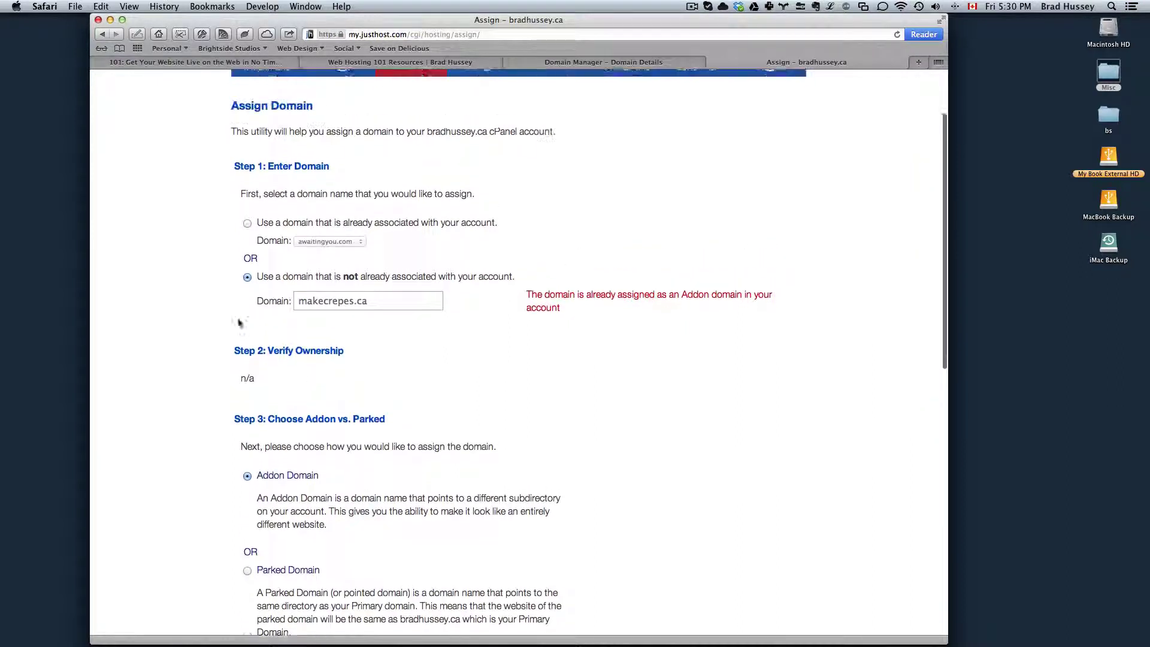
{"action": "scroll", "coordinate": [295, 412], "scroll_direction": "down", "scroll_amount": 2}
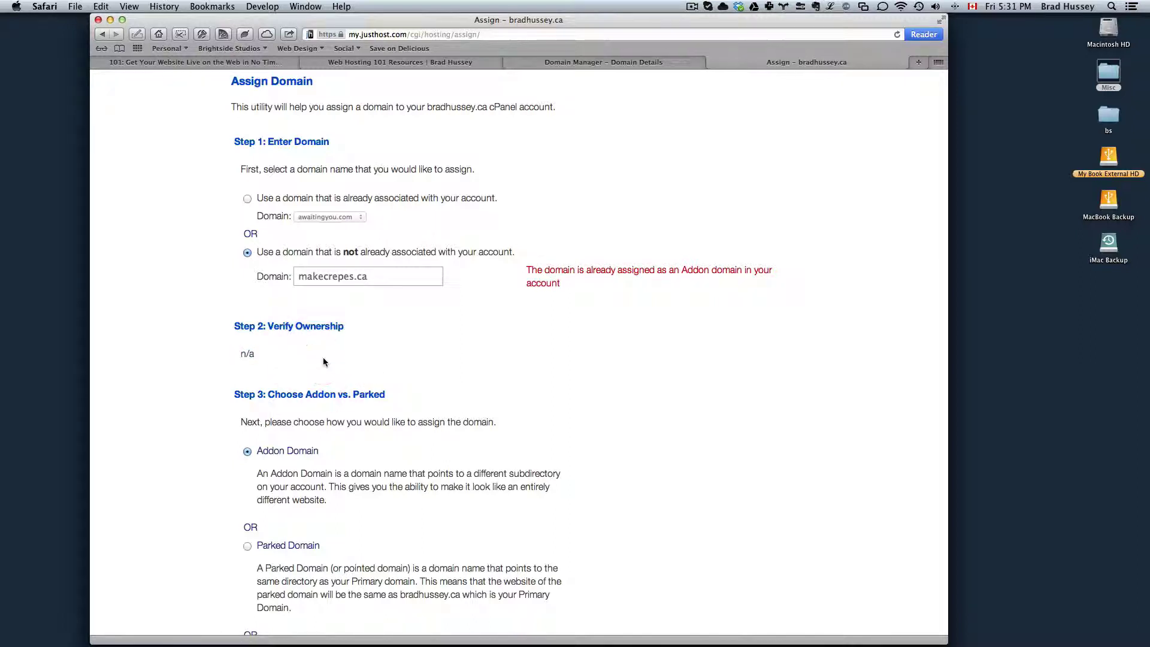
{"action": "scroll", "coordinate": [326, 346], "scroll_direction": "down", "scroll_amount": 2}
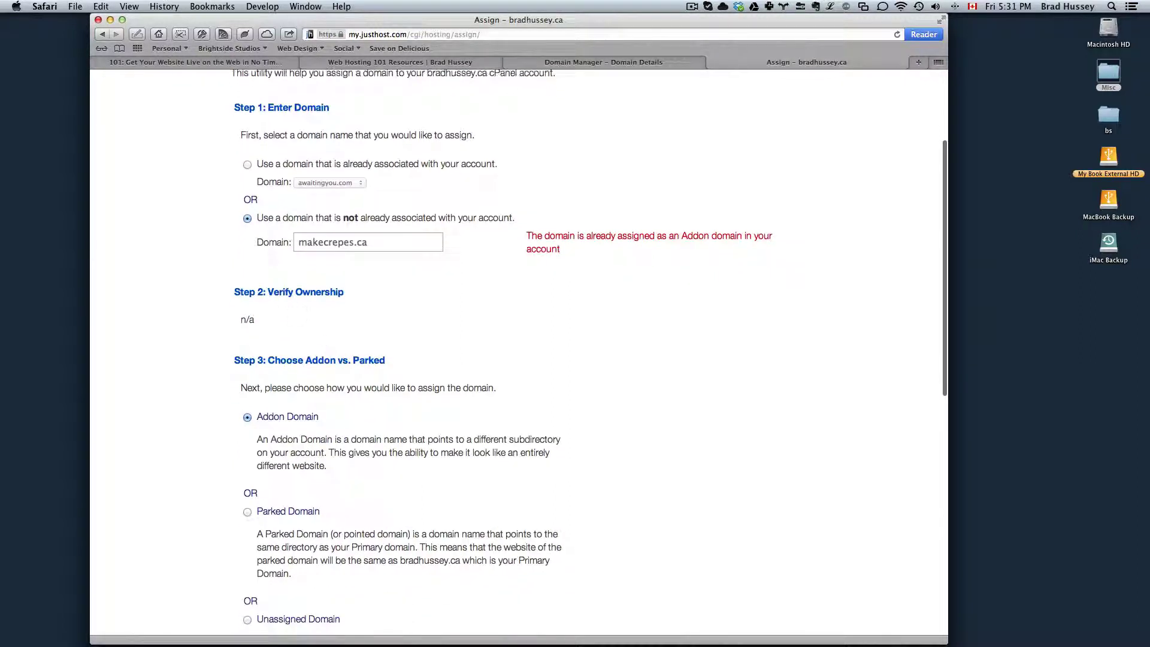
{"action": "scroll", "coordinate": [315, 309], "scroll_direction": "down", "scroll_amount": 3}
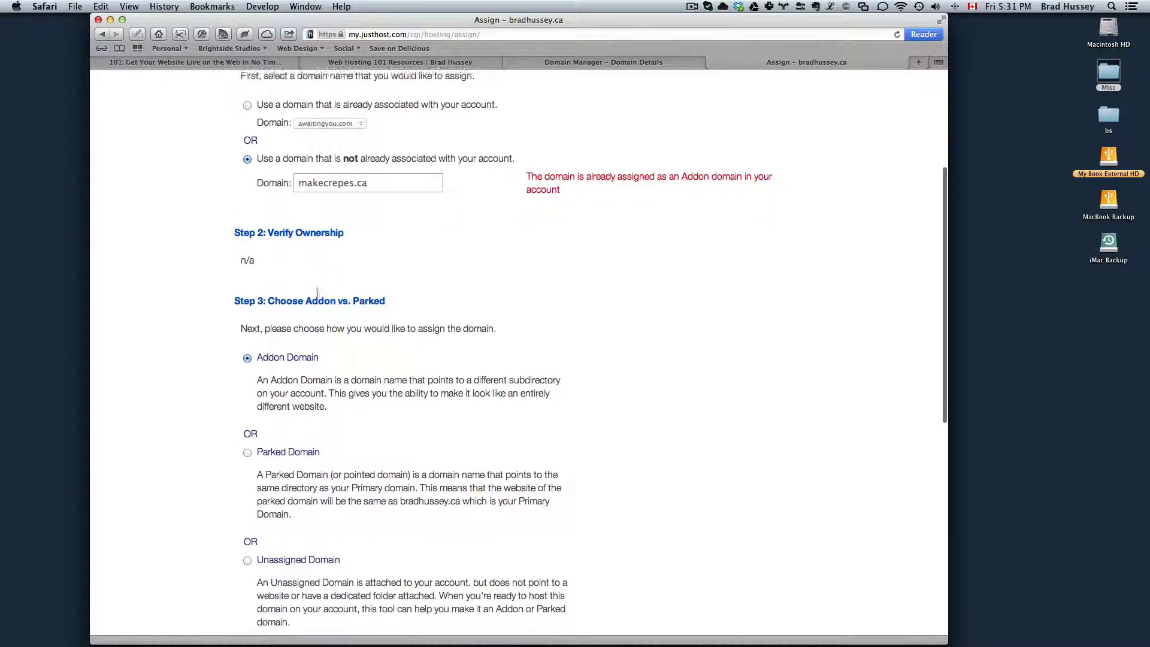
{"action": "scroll", "coordinate": [305, 265], "scroll_direction": "down", "scroll_amount": 1}
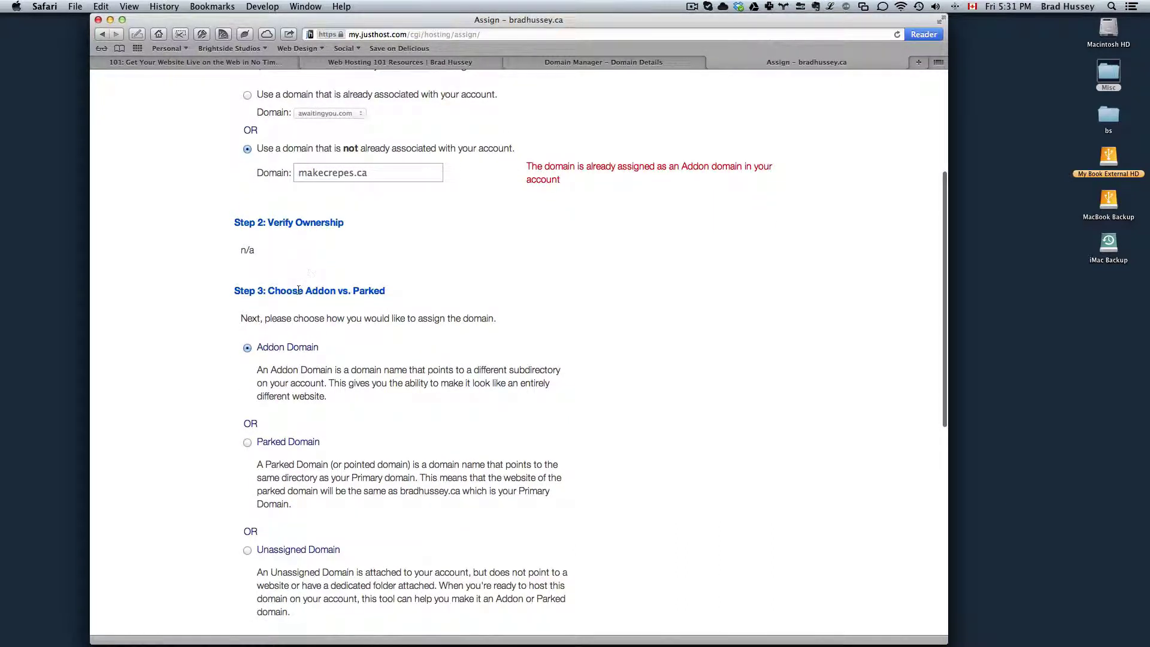
{"action": "scroll", "coordinate": [324, 290], "scroll_direction": "down", "scroll_amount": 1}
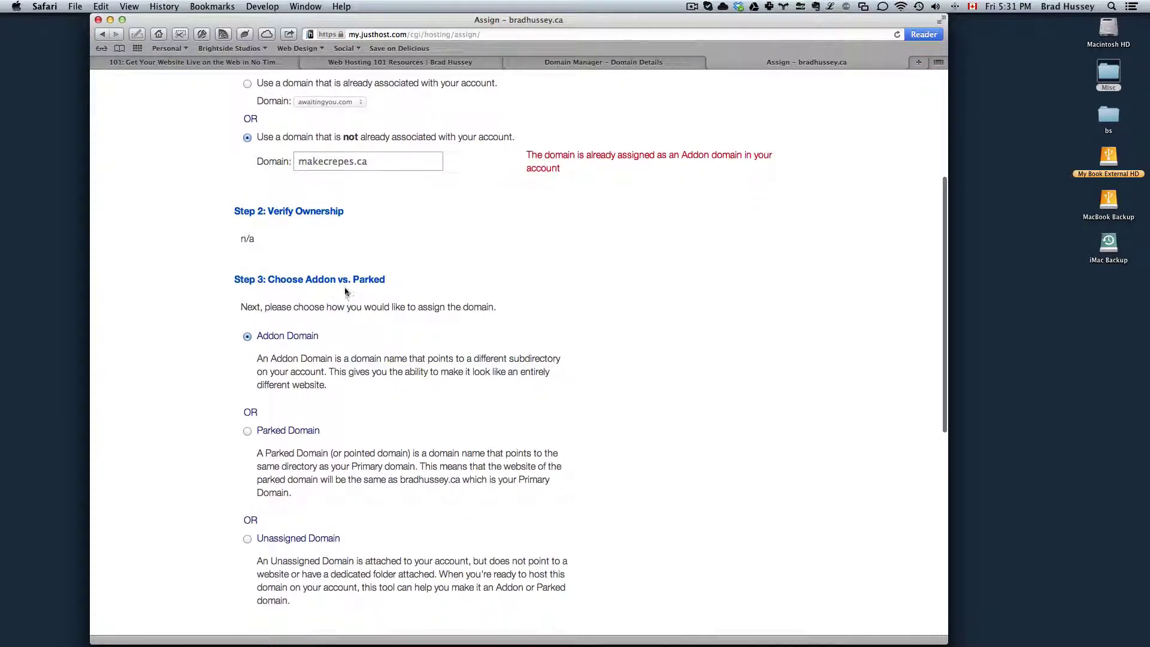
{"action": "scroll", "coordinate": [346, 292], "scroll_direction": "down", "scroll_amount": 1}
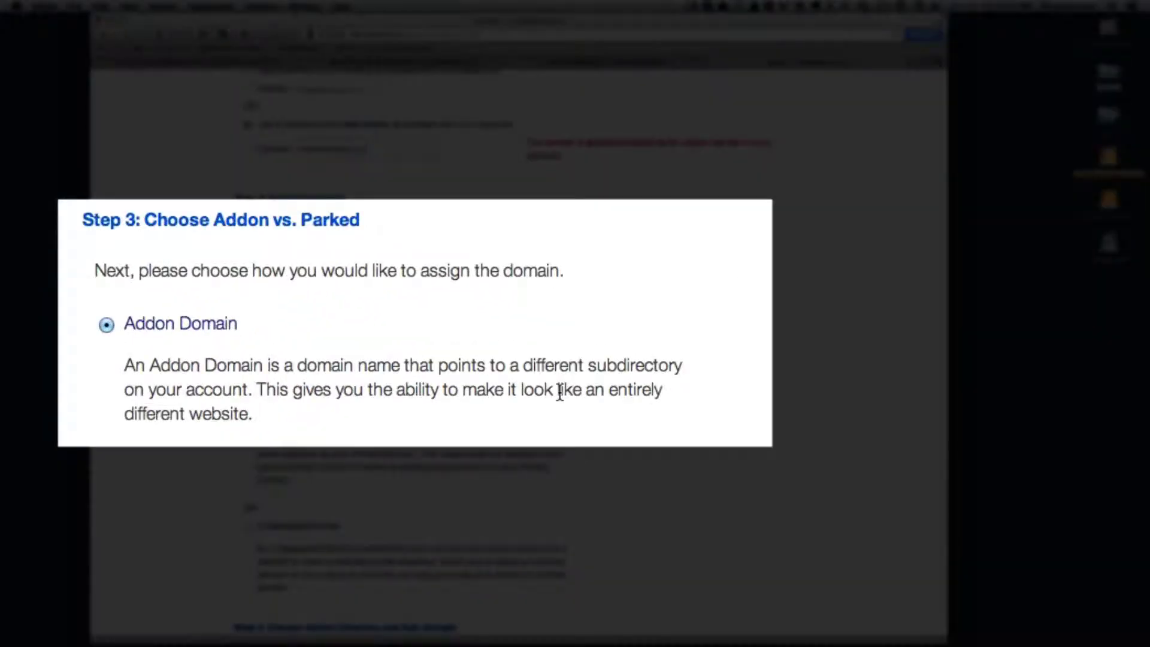
{"action": "left_click", "coordinate": [294, 340]}
{"action": "scroll", "coordinate": [379, 351], "scroll_direction": "down", "scroll_amount": 1}
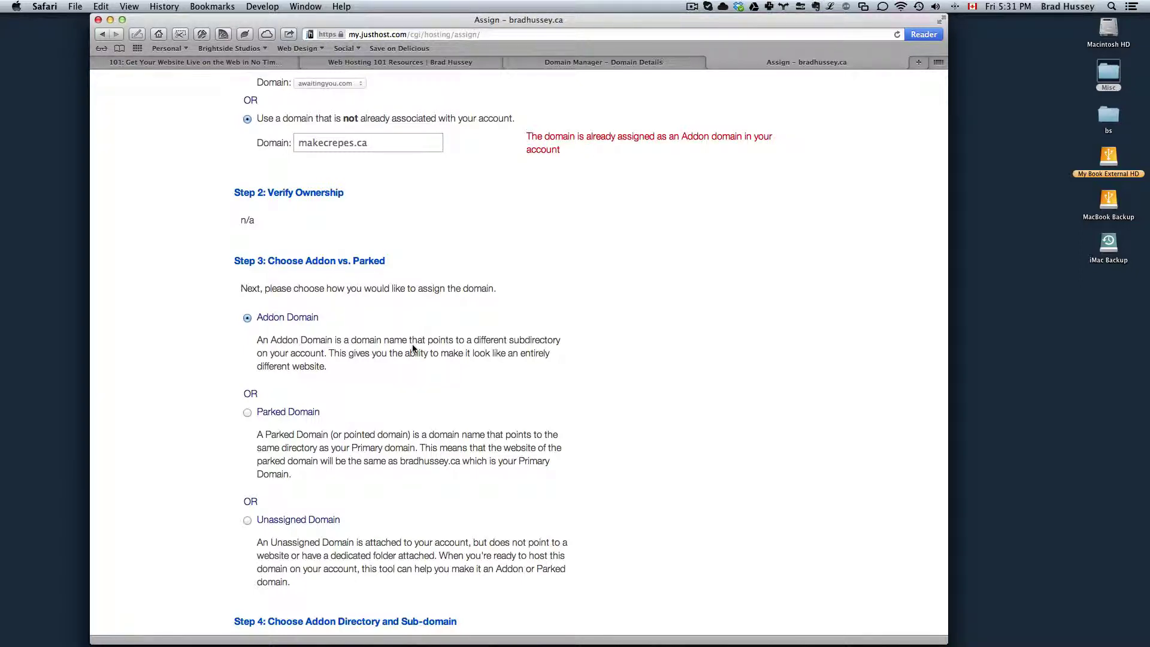
In Step 4, leave the new directory name as makecrepes.
{"action": "scroll", "coordinate": [413, 348], "scroll_direction": "down", "scroll_amount": 8}
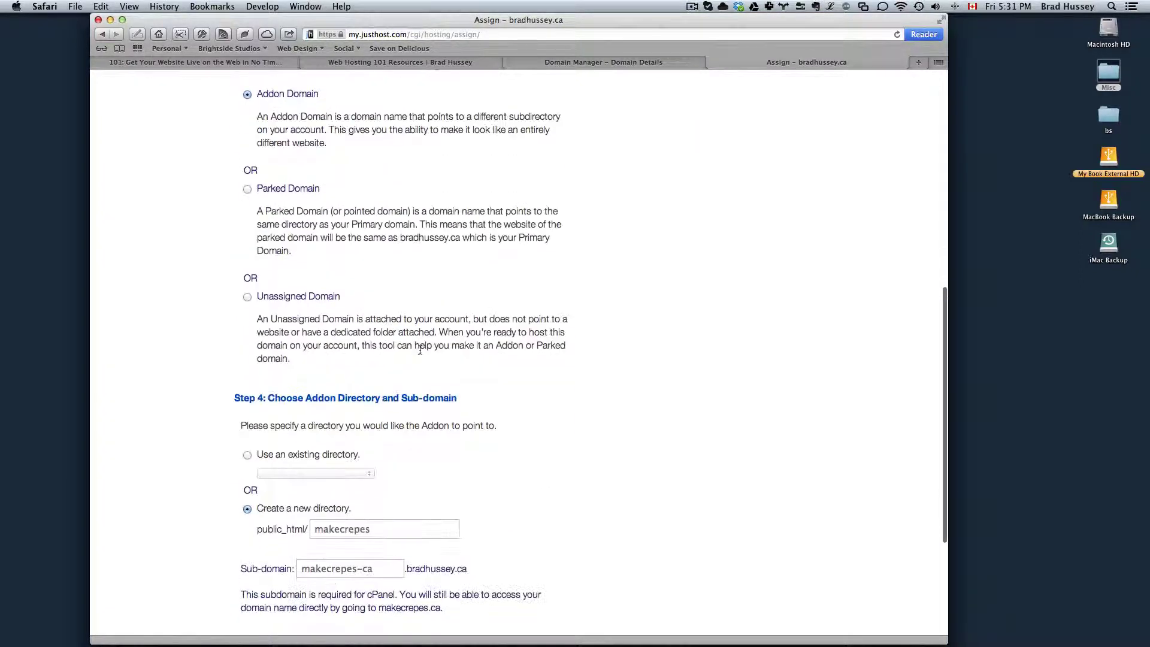
{"action": "scroll", "coordinate": [465, 402], "scroll_direction": "down", "scroll_amount": 2}
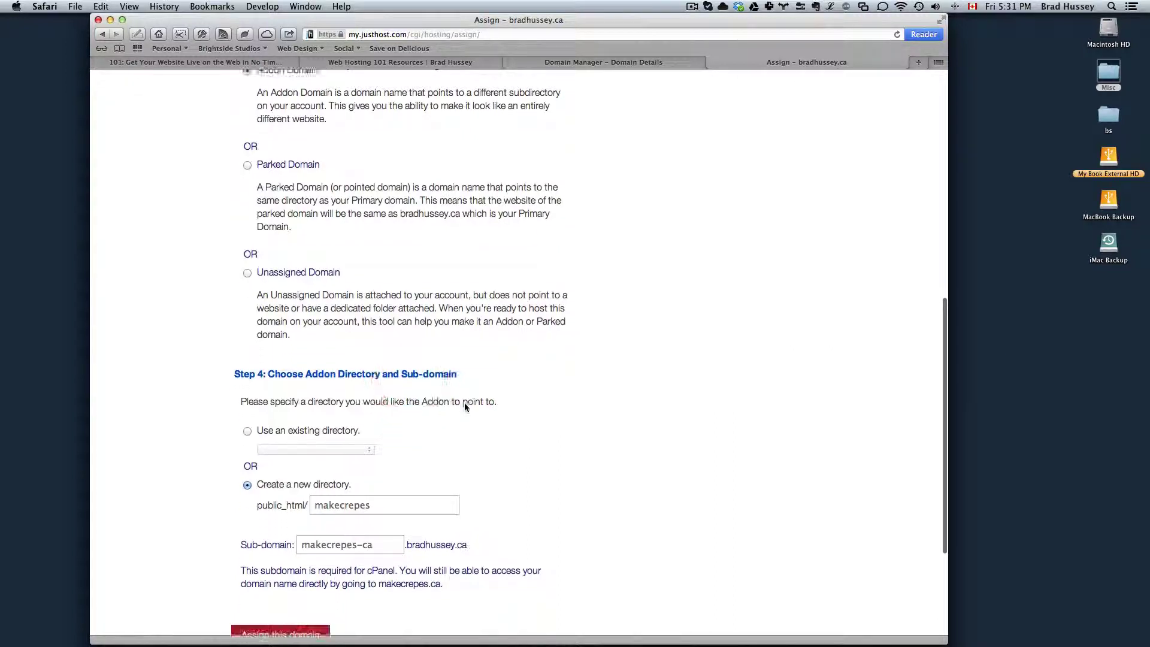
{"action": "scroll", "coordinate": [521, 300], "scroll_direction": "down", "scroll_amount": 2}
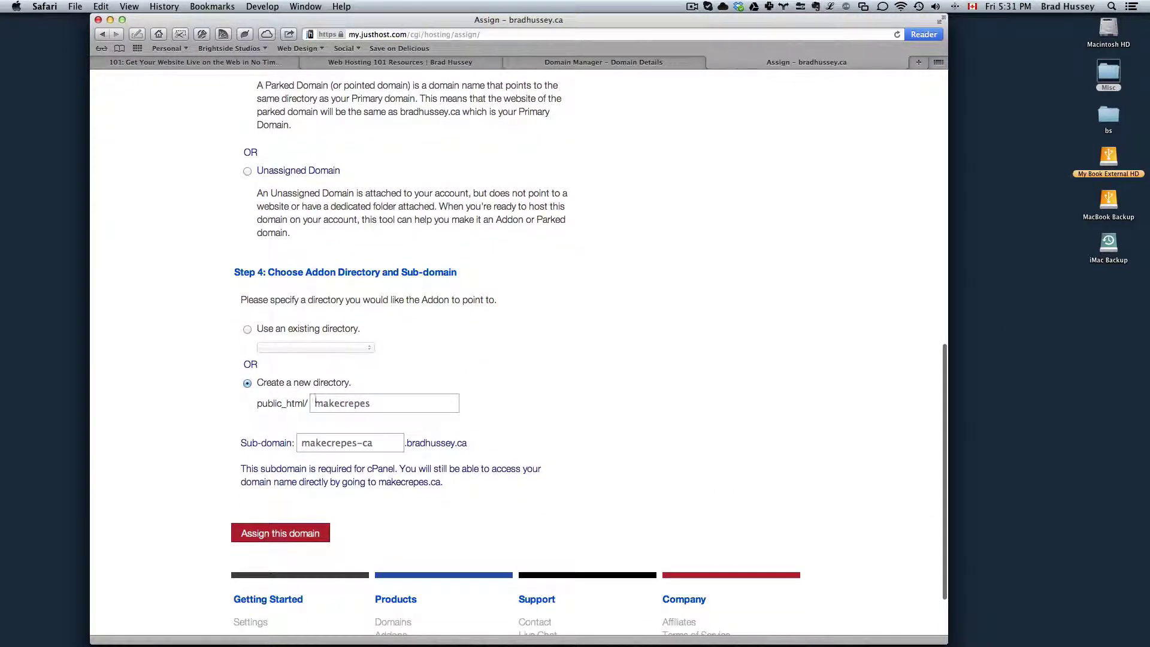
{"action": "left_click", "coordinate": [427, 402]}
{"action": "left_click", "coordinate": [570, 401]}
{"action": "scroll", "coordinate": [523, 398], "scroll_direction": "down", "scroll_amount": 1}
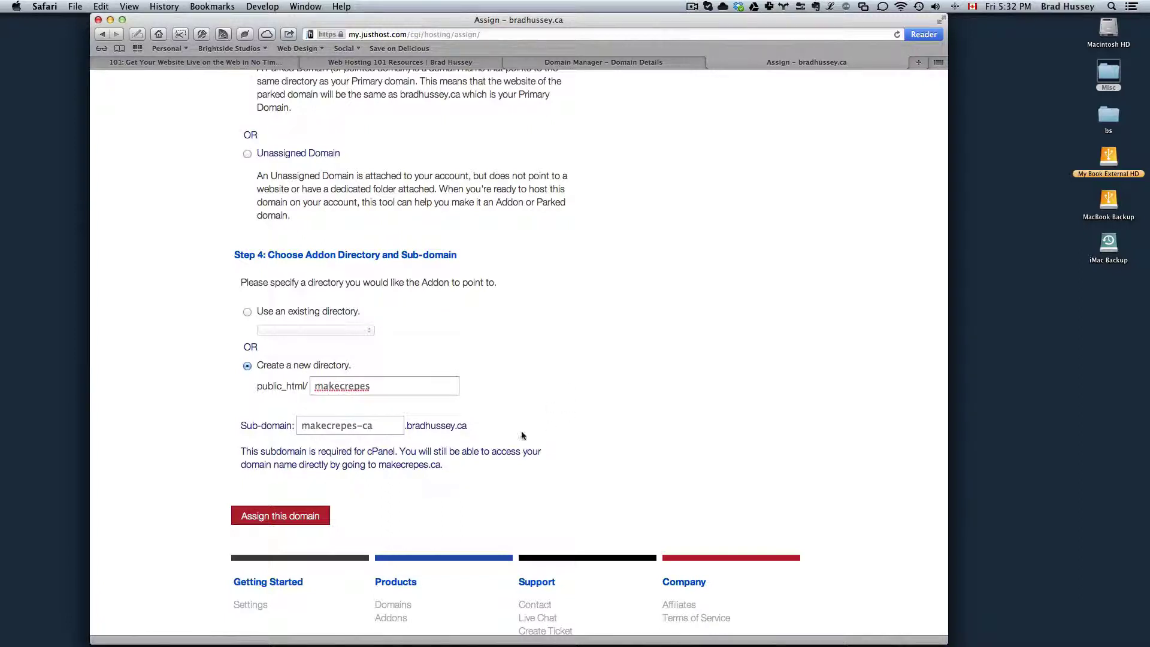
Delete '-ca' from the sub-domain so it reads makecrepes.
{"action": "left_click", "coordinate": [381, 430]}
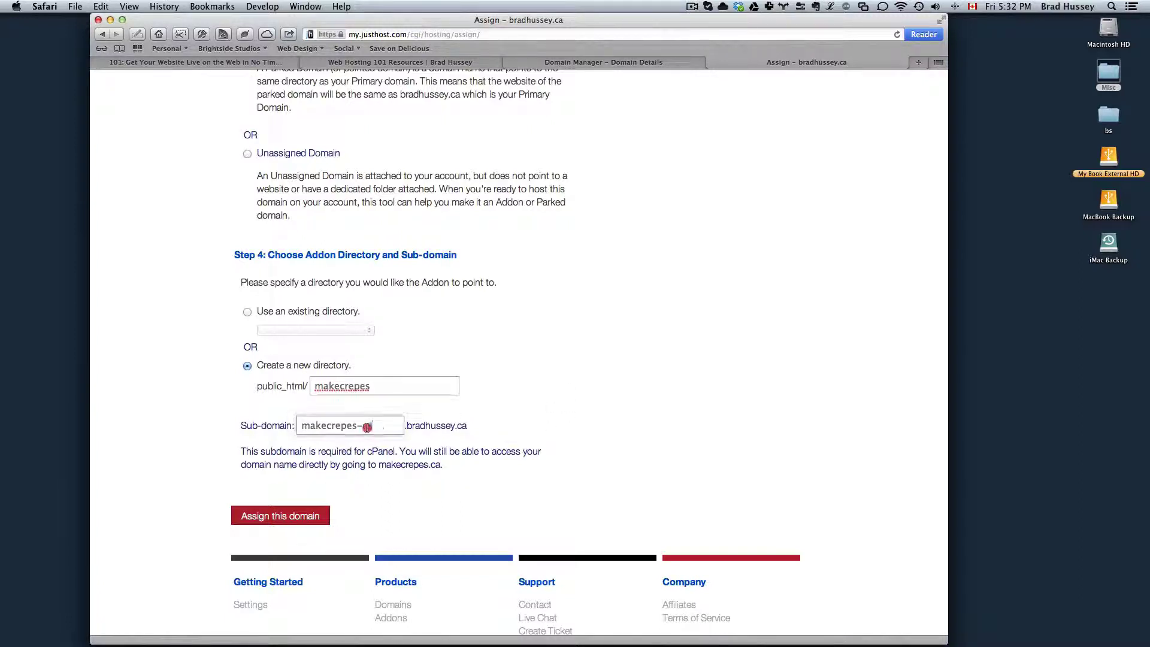
{"action": "left_click_drag", "start_coordinate": [373, 425], "coordinate": [356, 426]}
{"action": "key", "text": "BackSpace"}
{"action": "double_click", "coordinate": [310, 427]}
{"action": "left_click", "coordinate": [368, 430]}
{"action": "left_click", "coordinate": [448, 427]}
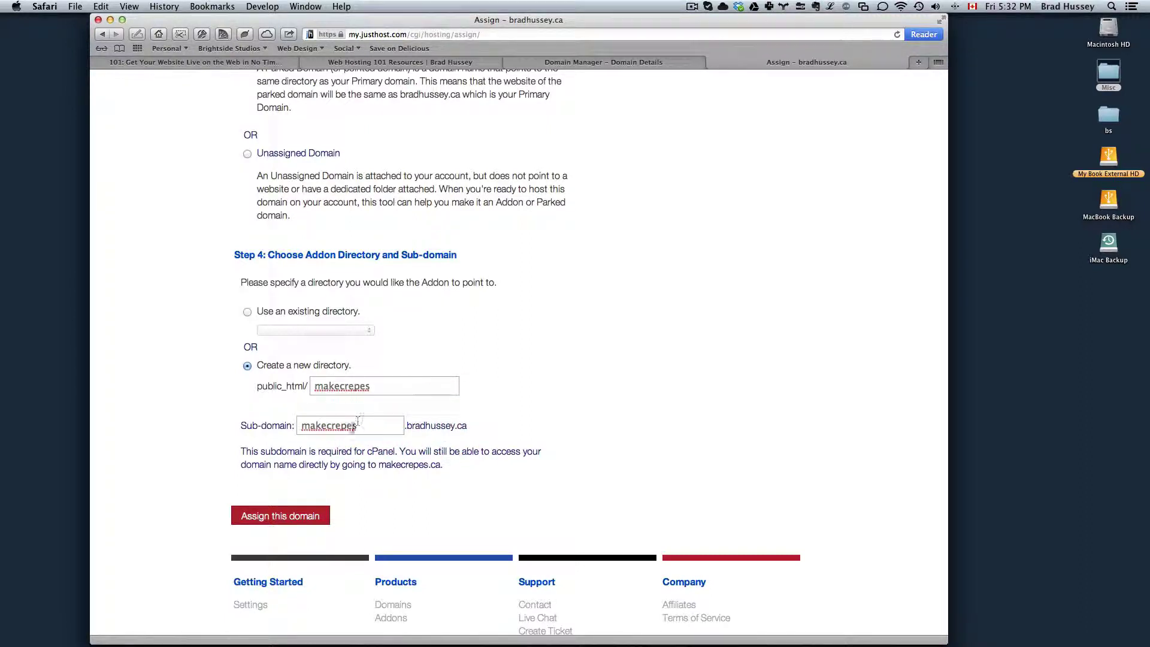
{"action": "scroll", "coordinate": [555, 439], "scroll_direction": "down", "scroll_amount": 1}
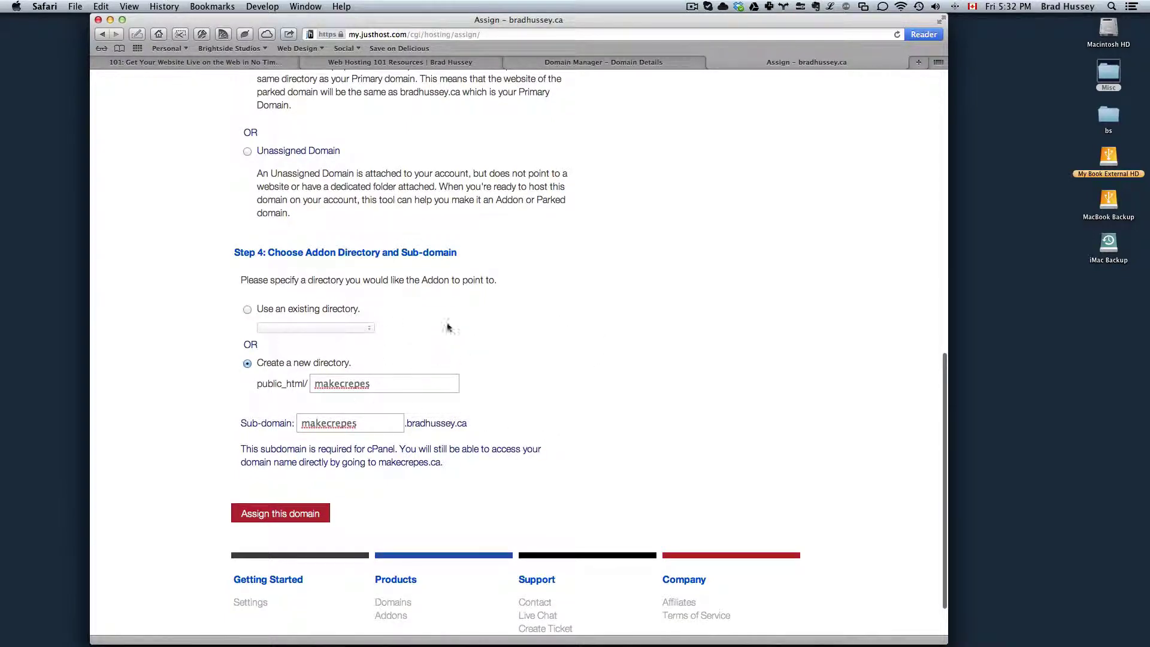
{"action": "scroll", "coordinate": [545, 375], "scroll_direction": "up", "scroll_amount": 15}
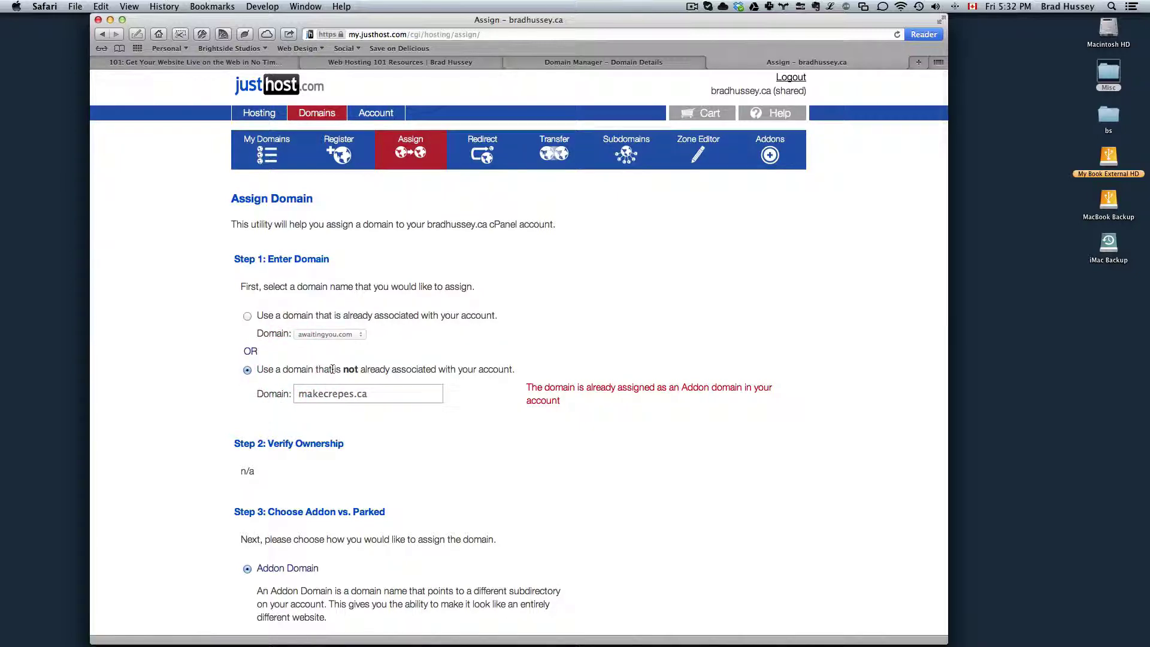
{"action": "left_click_drag", "start_coordinate": [372, 394], "coordinate": [282, 394]}
{"action": "left_click", "coordinate": [413, 428]}
{"action": "scroll", "coordinate": [411, 428], "scroll_direction": "down", "scroll_amount": 3}
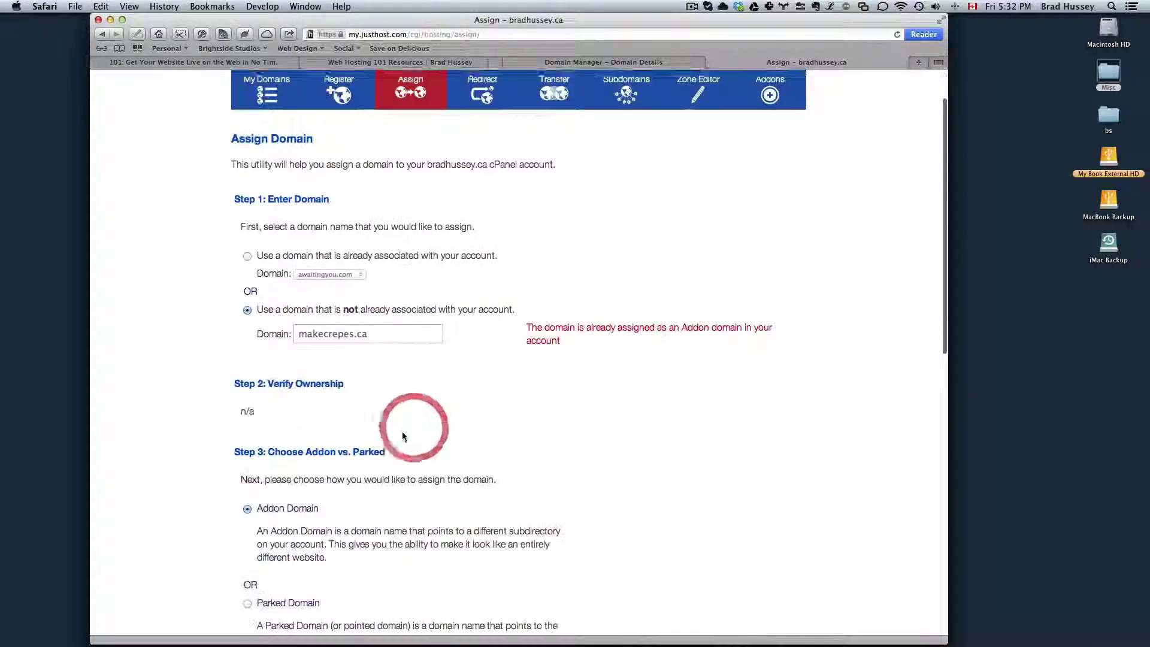
{"action": "left_click", "coordinate": [311, 400]}
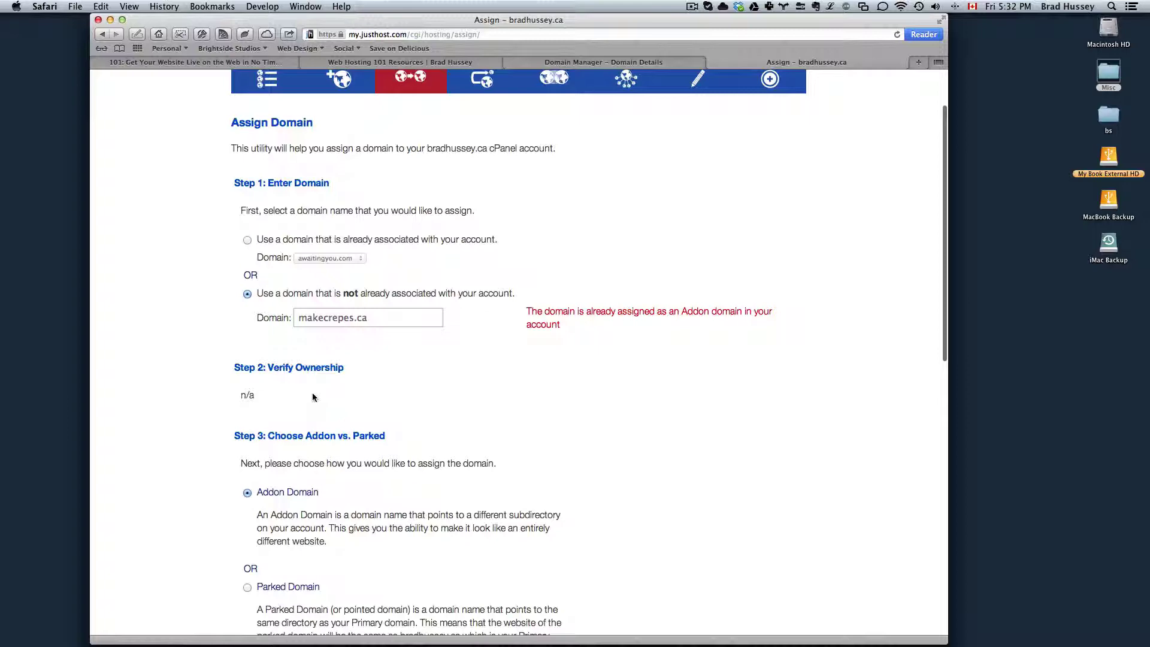
{"action": "scroll", "coordinate": [298, 365], "scroll_direction": "down", "scroll_amount": 6}
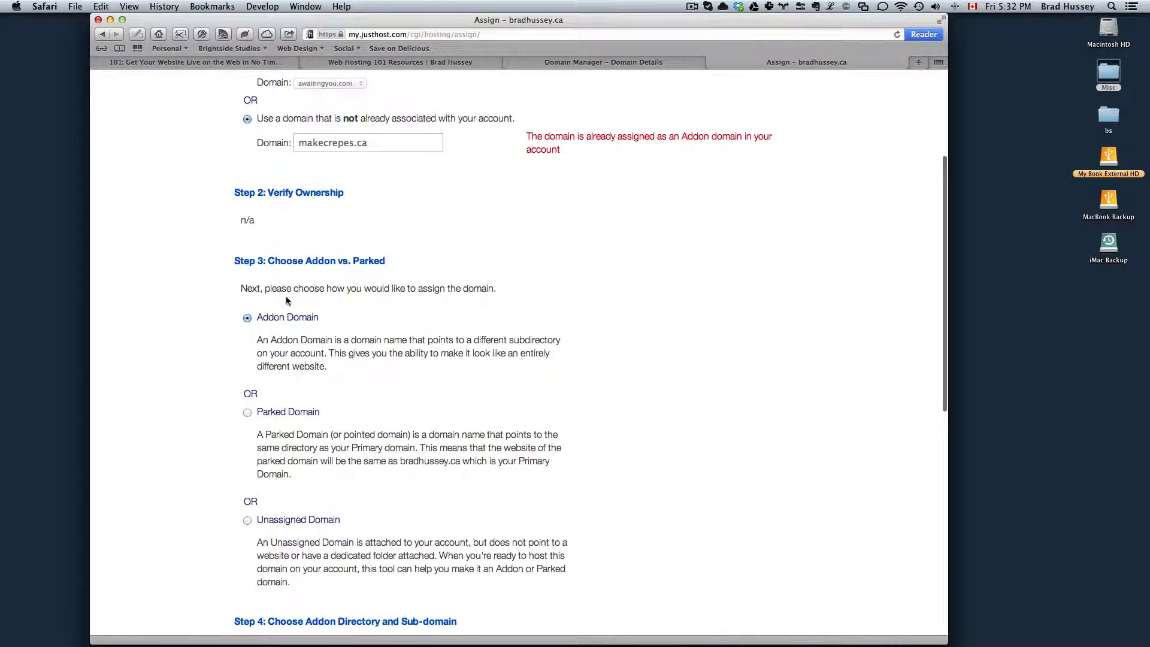
{"action": "left_click", "coordinate": [279, 322]}
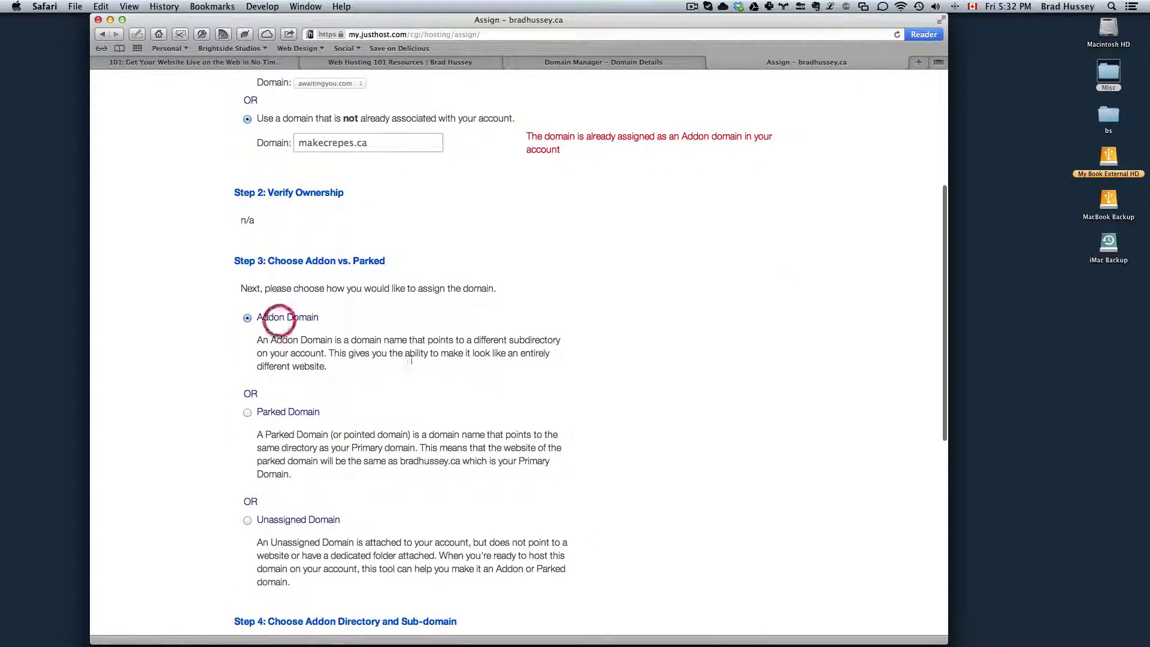
{"action": "scroll", "coordinate": [331, 368], "scroll_direction": "down", "scroll_amount": 11}
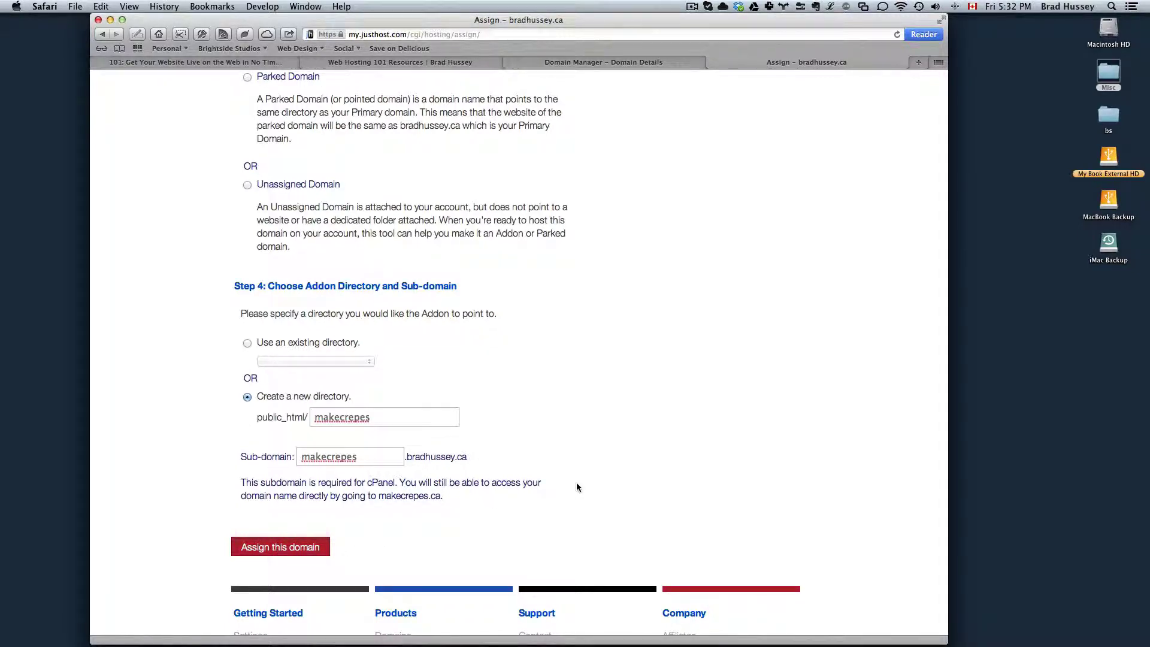
{"action": "scroll", "coordinate": [576, 483], "scroll_direction": "up", "scroll_amount": 15}
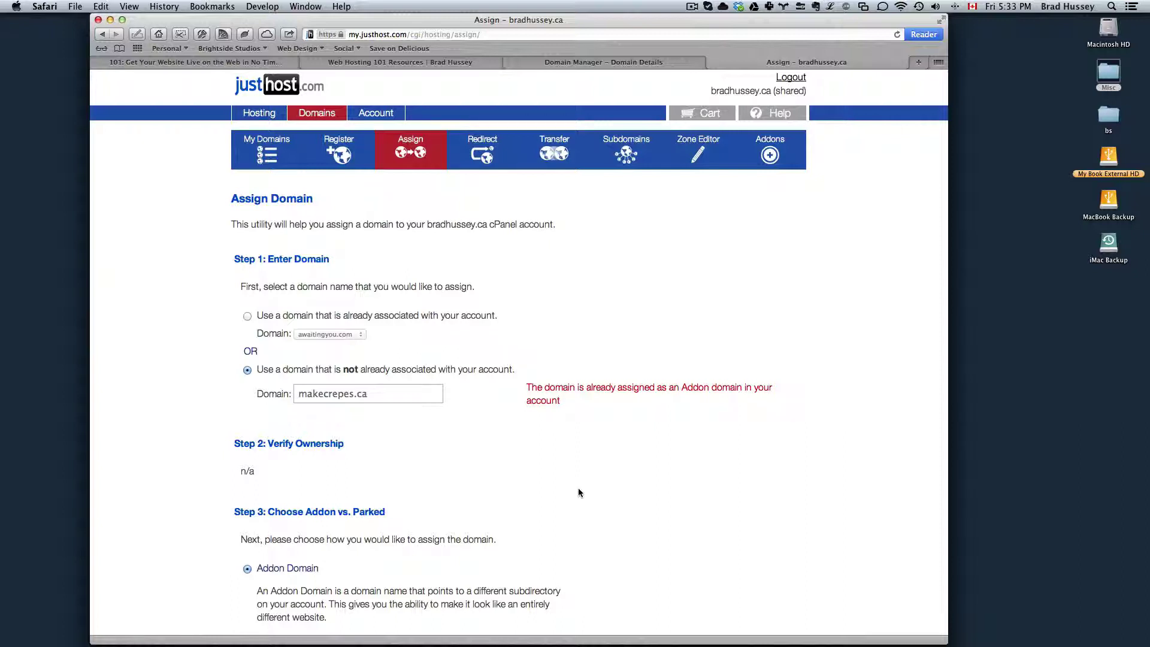
Switch back to the GoDaddy Domain Details tab for makecrepes.ca.
{"action": "left_click", "coordinate": [601, 34]}
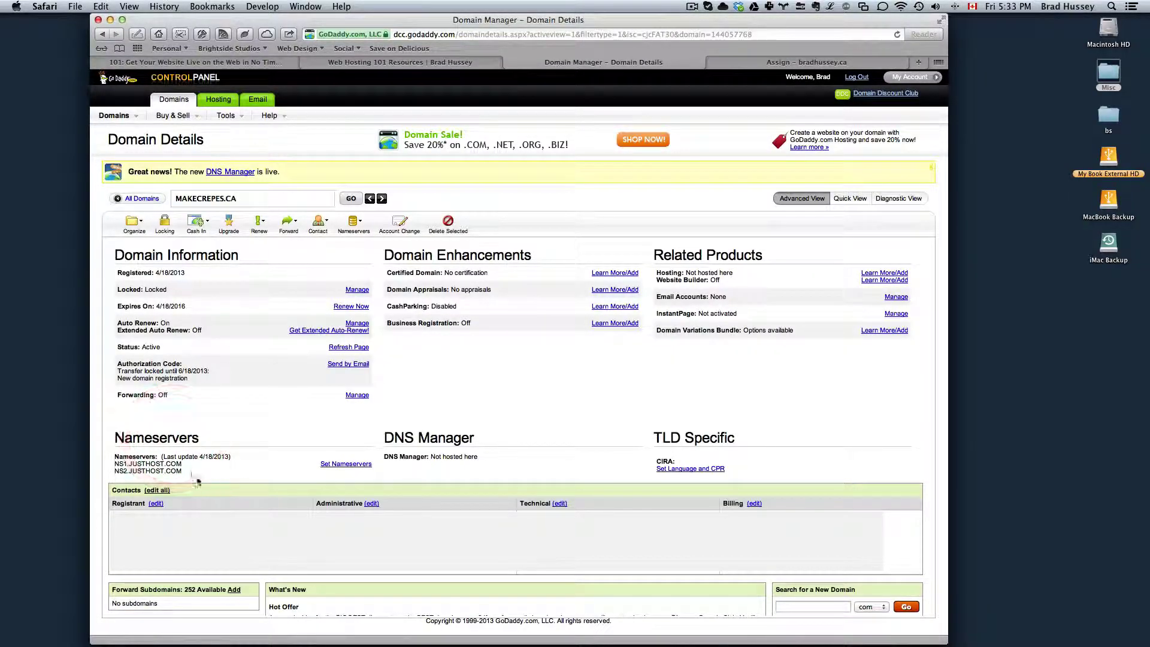
Point out the NS1/NS2.JUSTHOST.COM nameserver entries, then return to the Just Host cPanel tab.
{"action": "left_click_drag", "start_coordinate": [181, 472], "coordinate": [115, 457]}
{"action": "left_click", "coordinate": [147, 471]}
{"action": "left_click", "coordinate": [143, 470]}
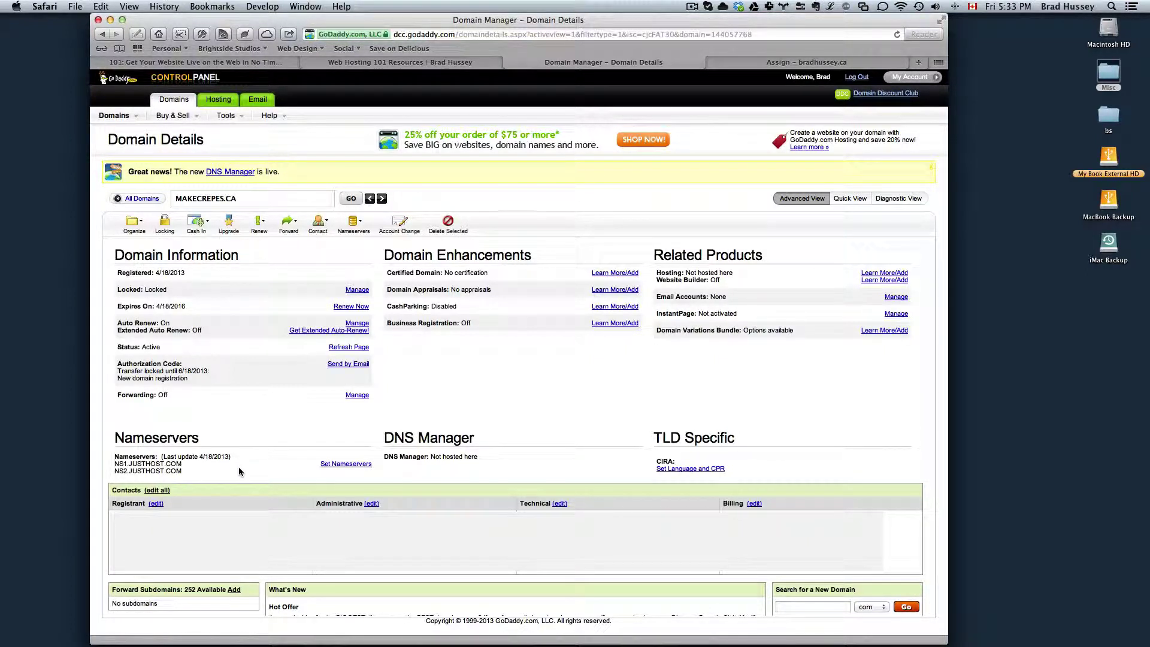
{"action": "left_click_drag", "start_coordinate": [211, 474], "coordinate": [110, 463]}
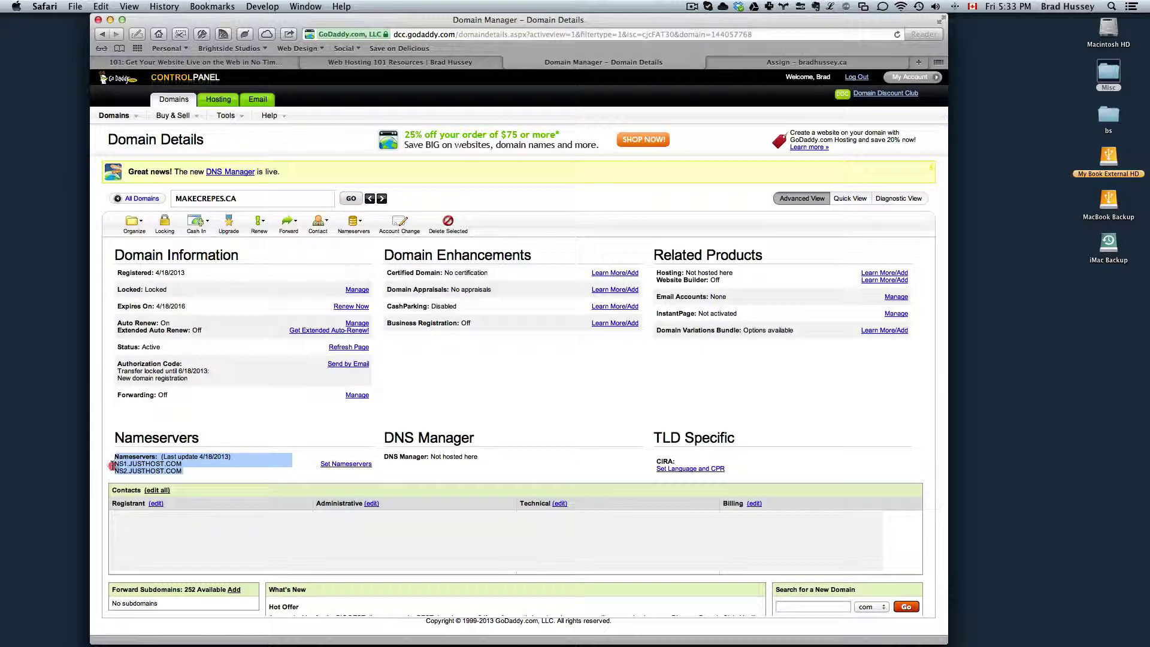
{"action": "left_click", "coordinate": [193, 465]}
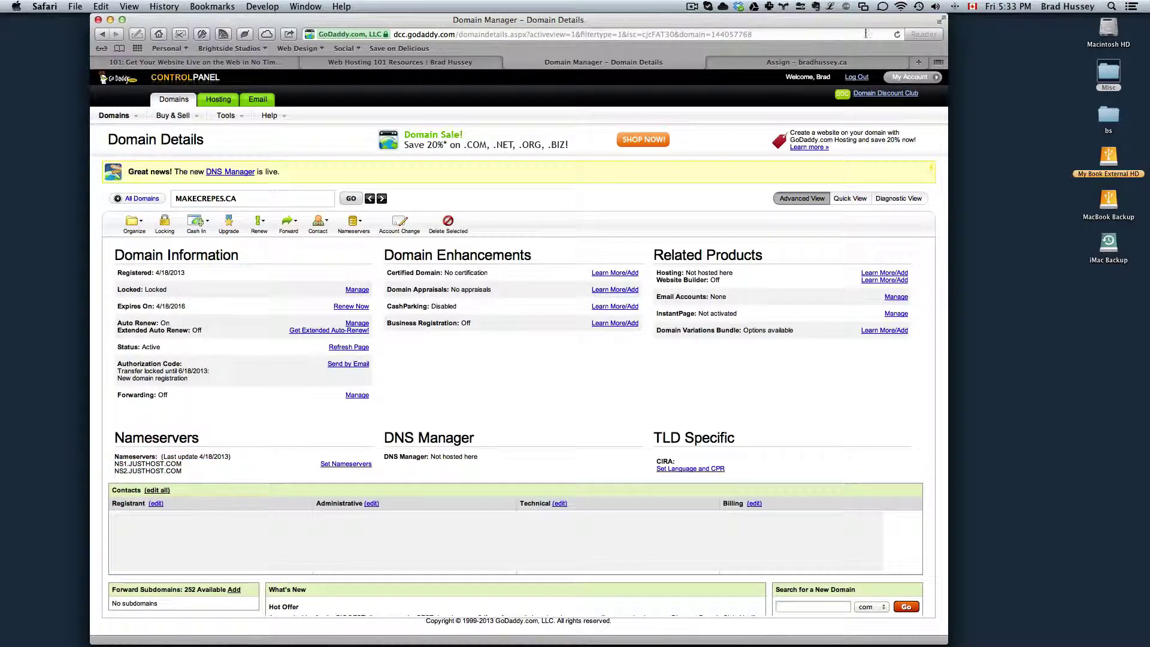
{"action": "left_click", "coordinate": [791, 65]}
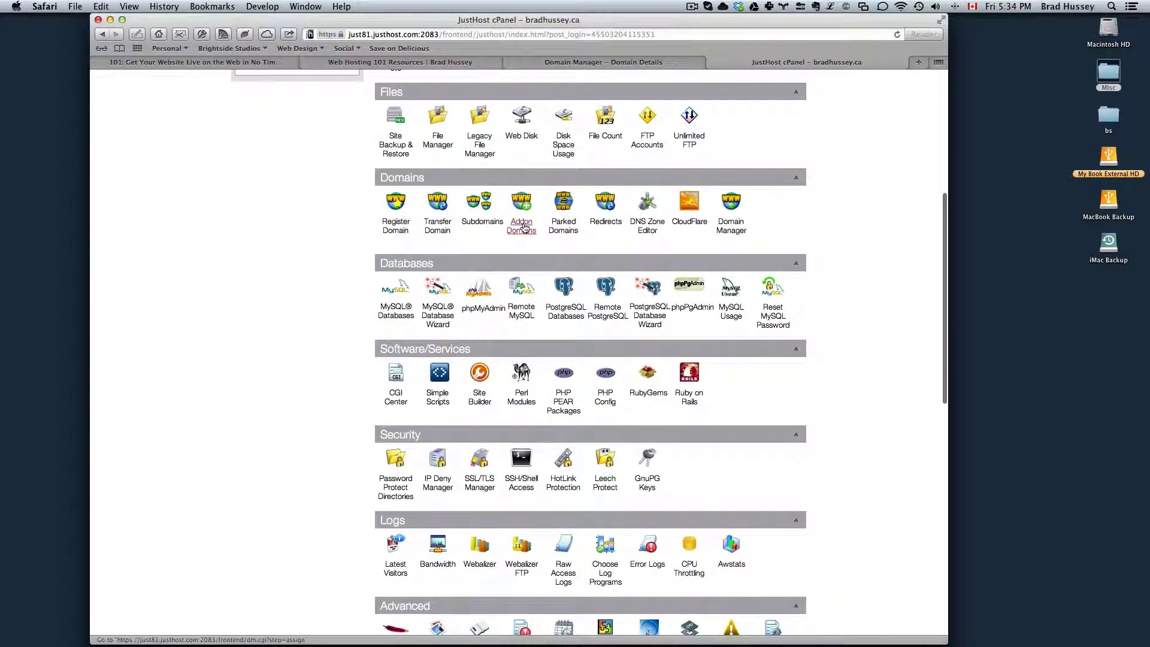
Reopen Addon Domains set to a domain not on the account, leaving the Domain field empty.
{"action": "left_click", "coordinate": [523, 227]}
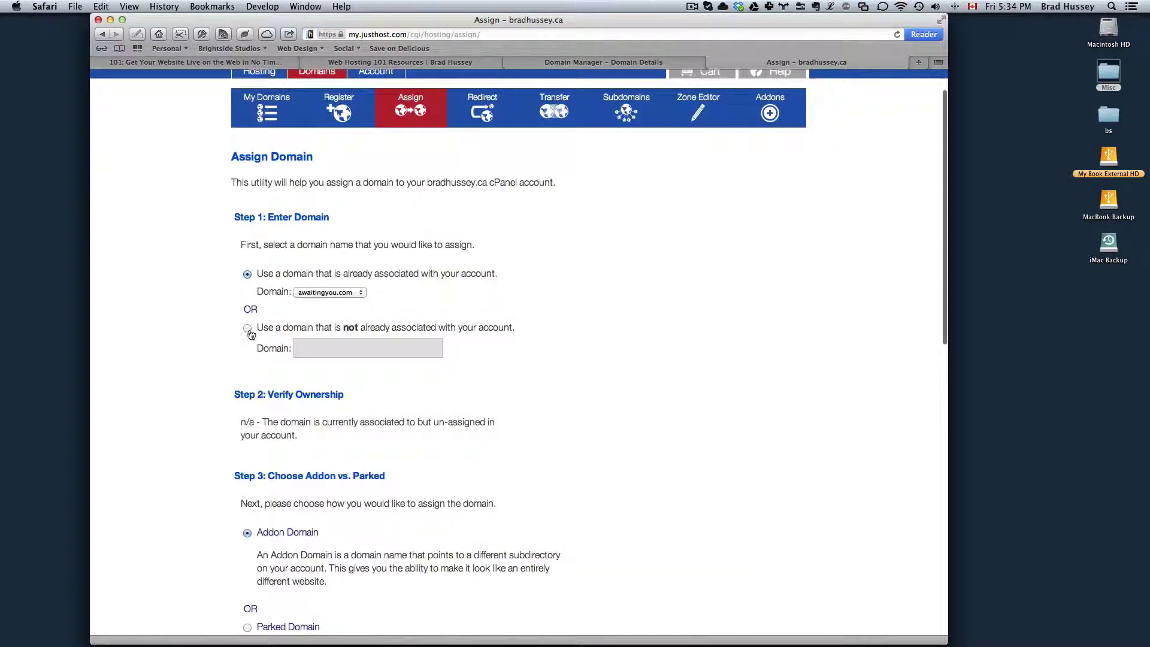
{"action": "left_click", "coordinate": [249, 330]}
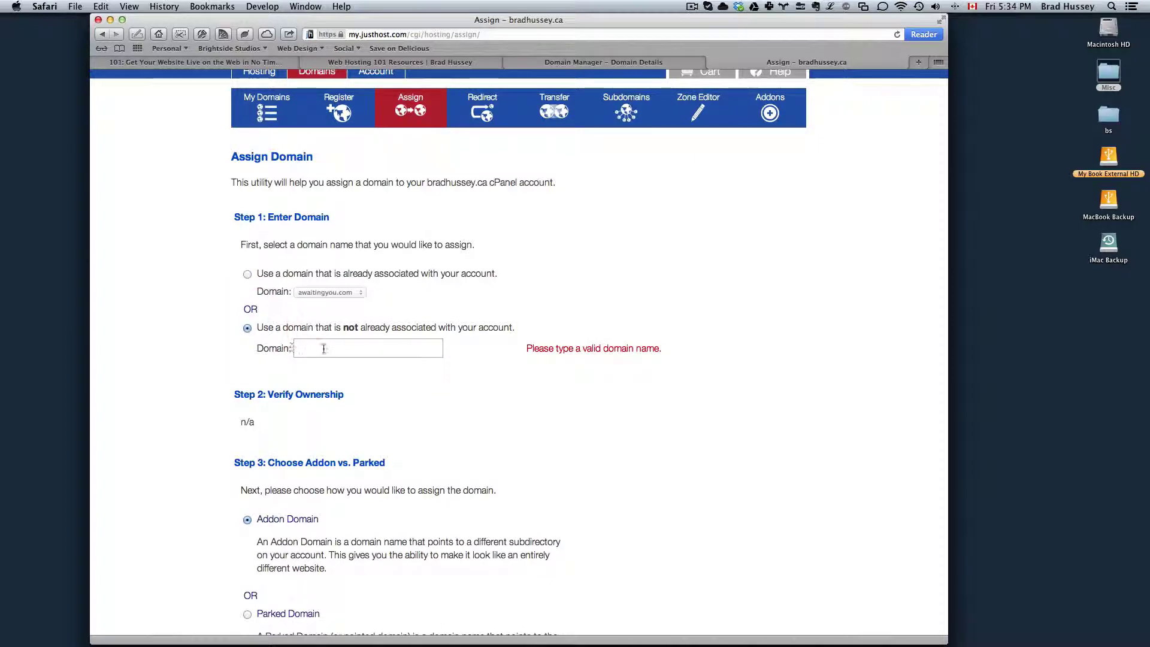
{"action": "left_click", "coordinate": [326, 349]}
{"action": "scroll", "coordinate": [447, 353], "scroll_direction": "down", "scroll_amount": 6}
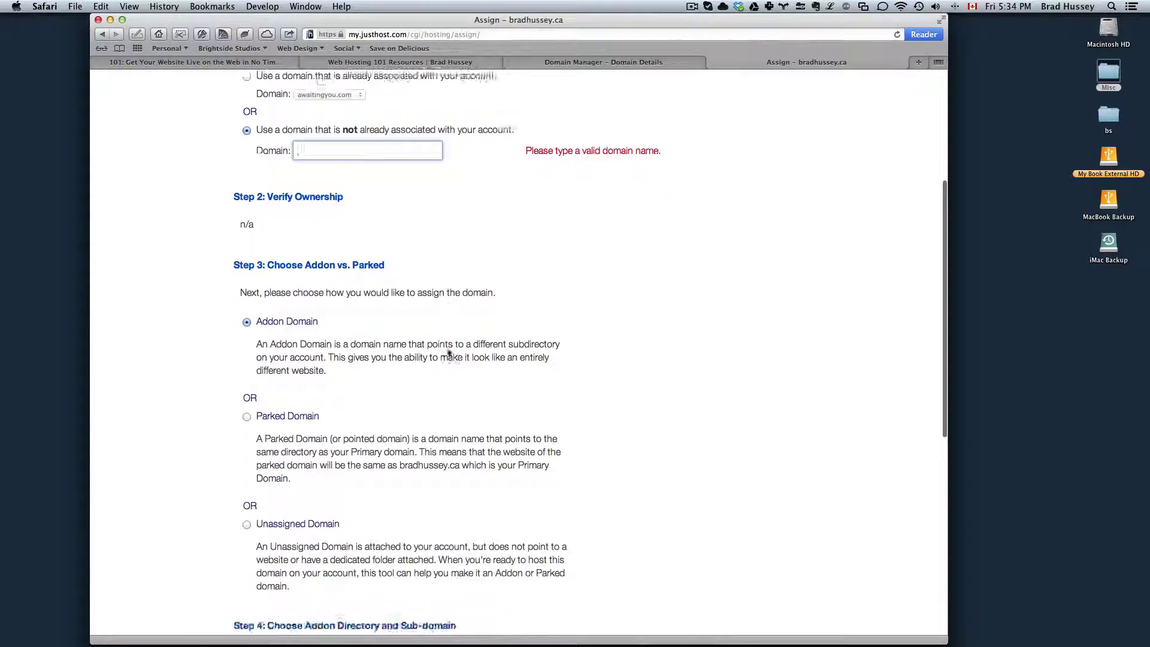
{"action": "triple_click", "coordinate": [337, 224]}
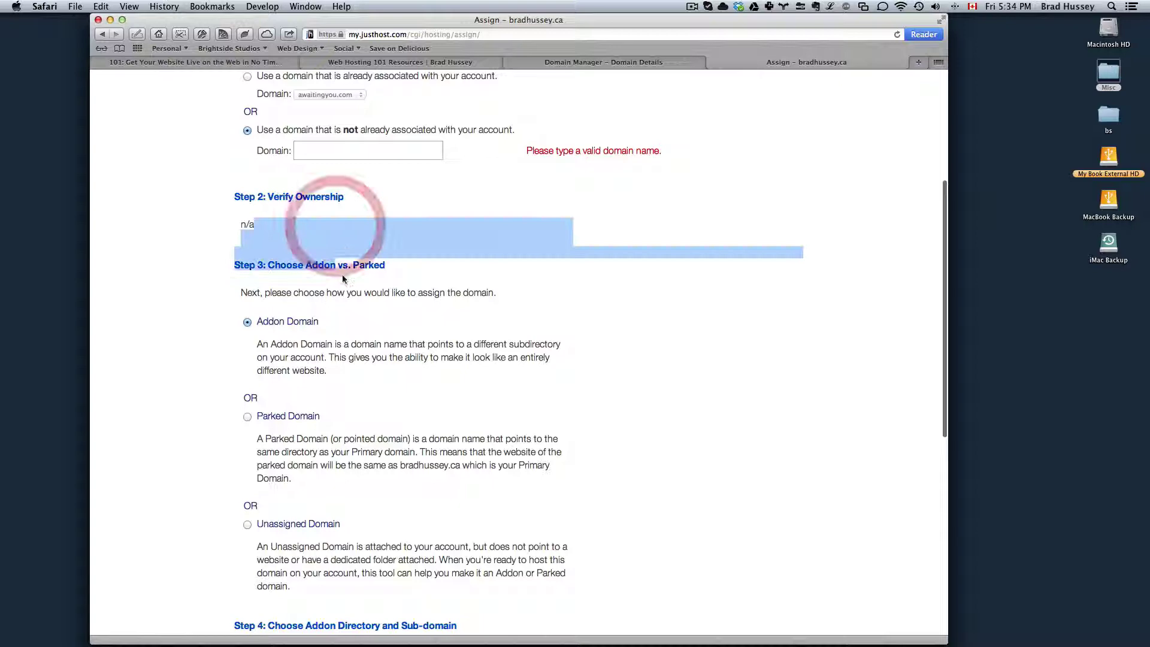
{"action": "left_click", "coordinate": [345, 274]}
{"action": "left_click", "coordinate": [279, 323]}
{"action": "scroll", "coordinate": [273, 309], "scroll_direction": "down", "scroll_amount": 10}
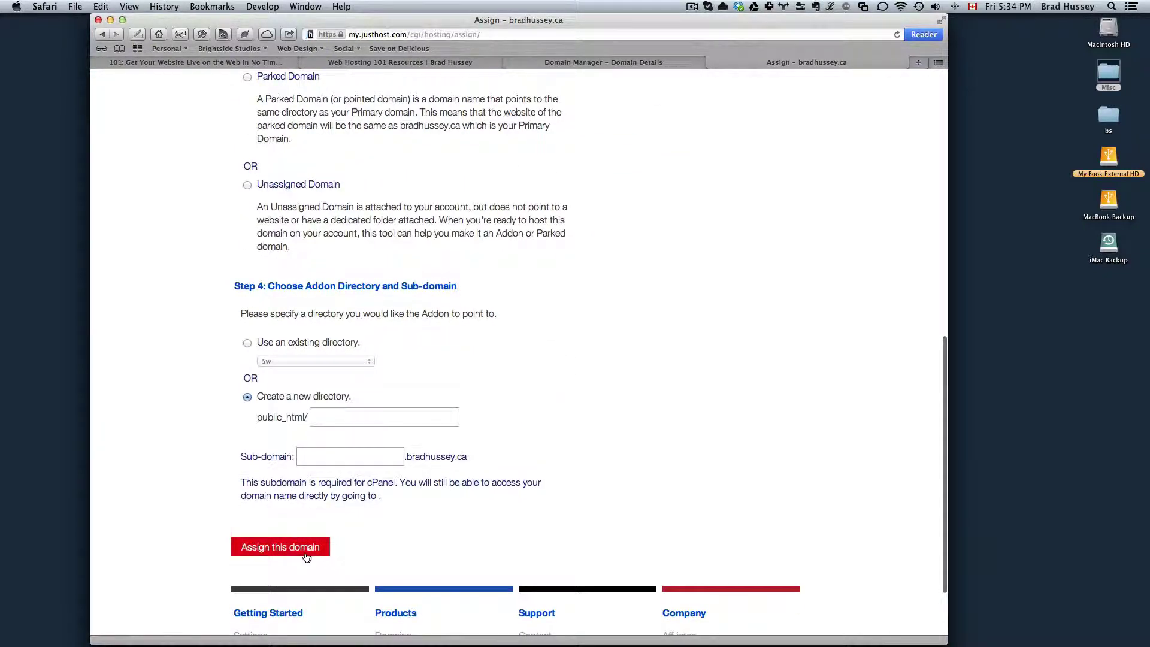
{"action": "scroll", "coordinate": [695, 395], "scroll_direction": "up", "scroll_amount": 10}
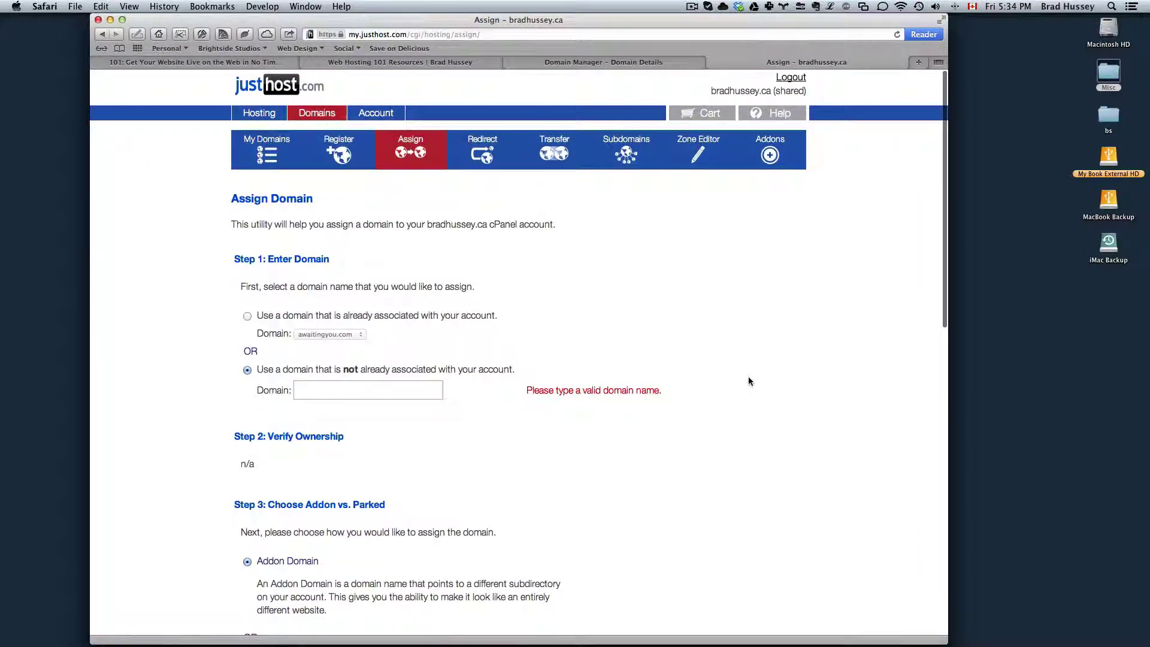